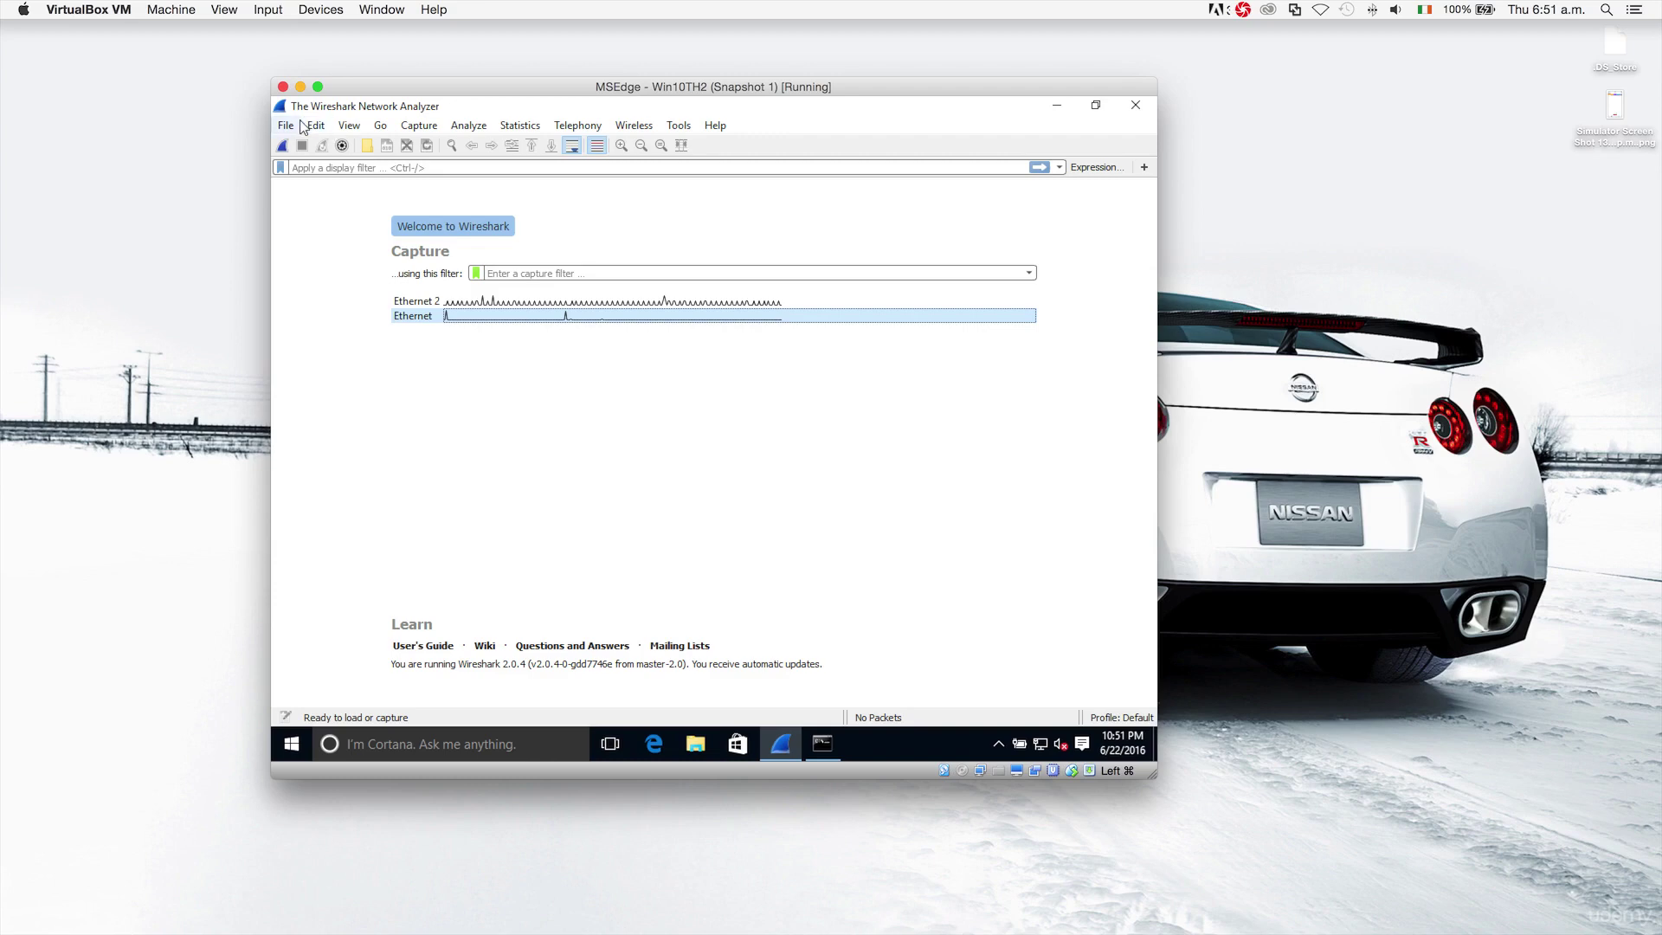
# Enable detection of ARP request storms in the ARP/RARP protocol preferences and apply the settings.
pyautogui.click(316, 126)
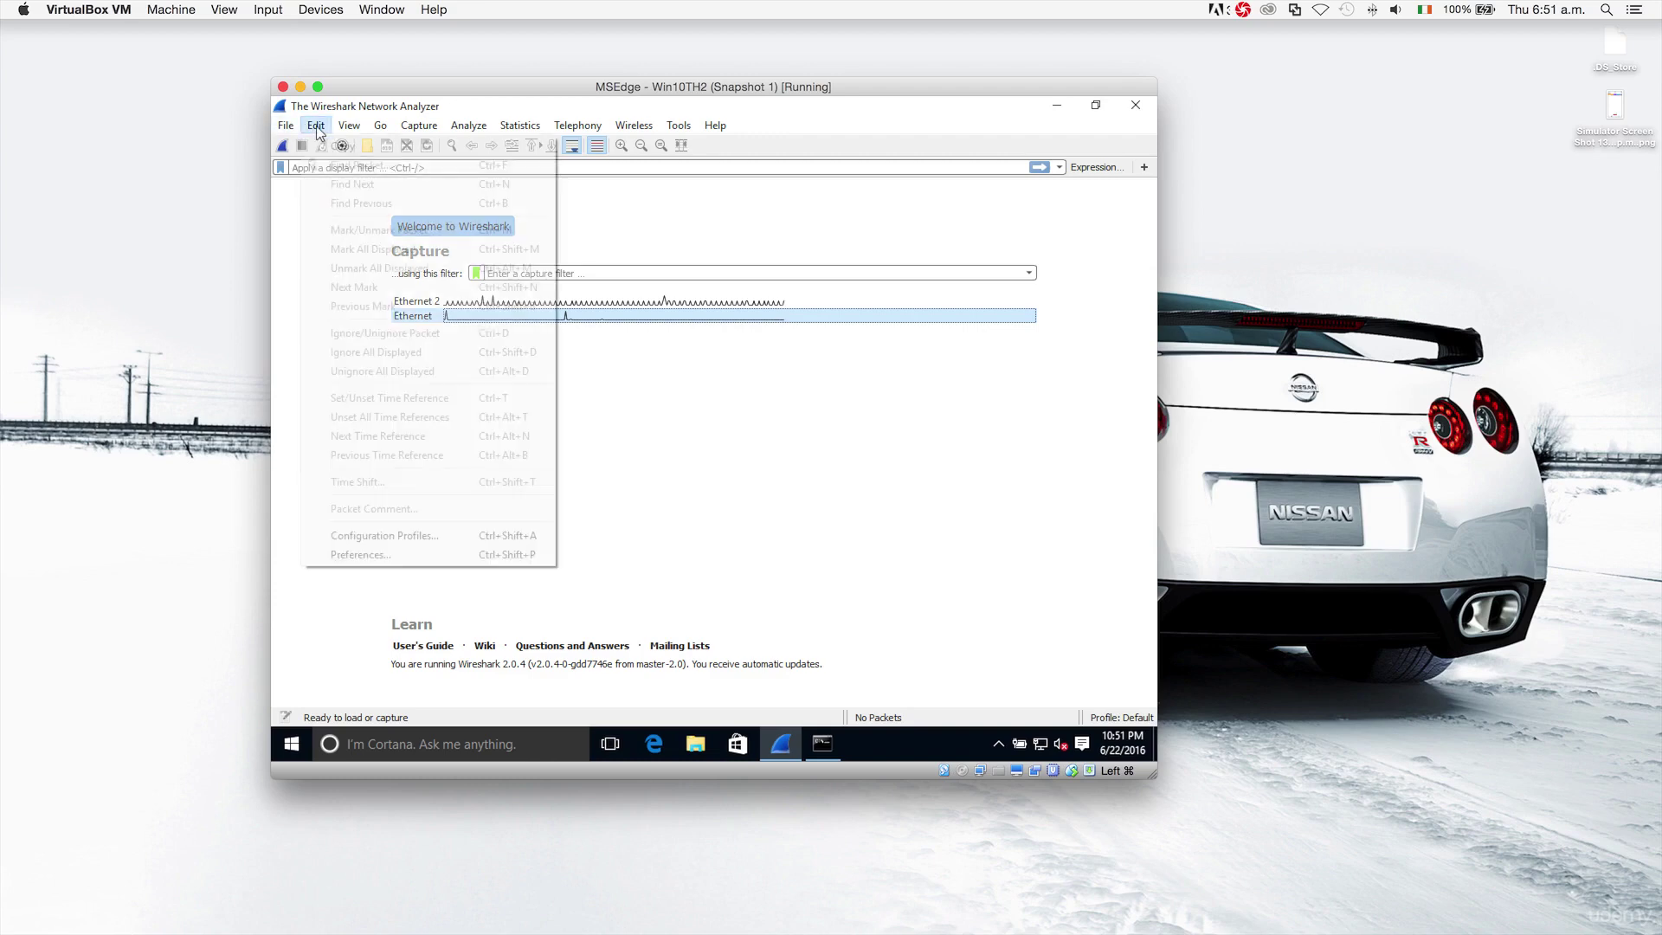
pyautogui.click(437, 555)
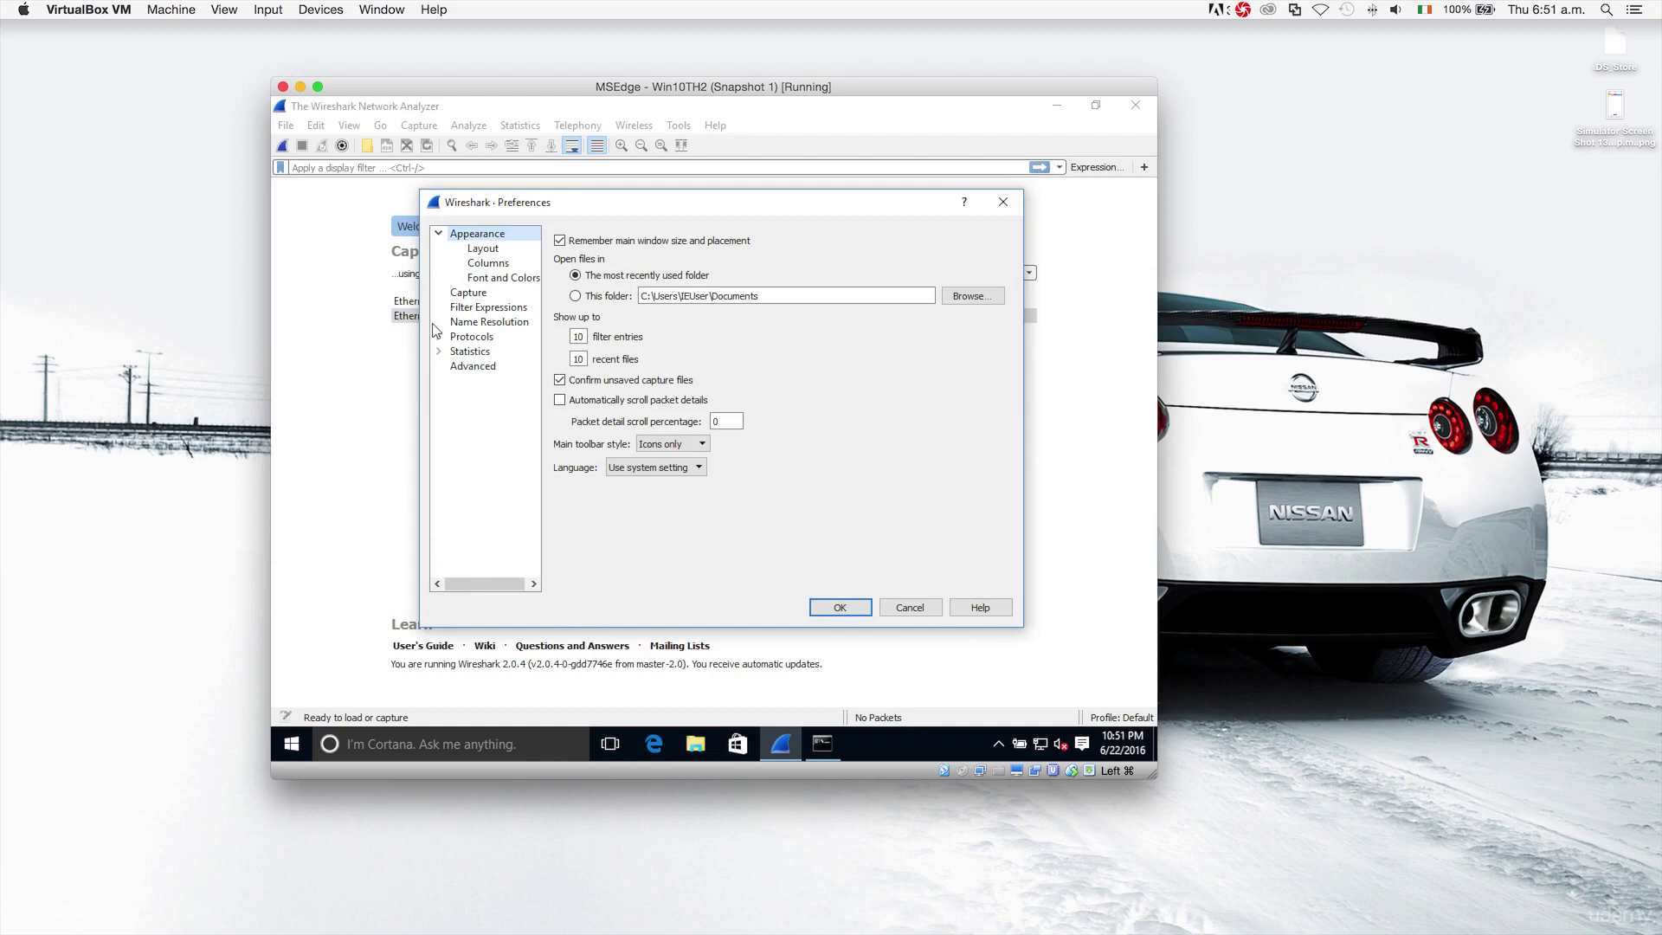
pyautogui.click(438, 336)
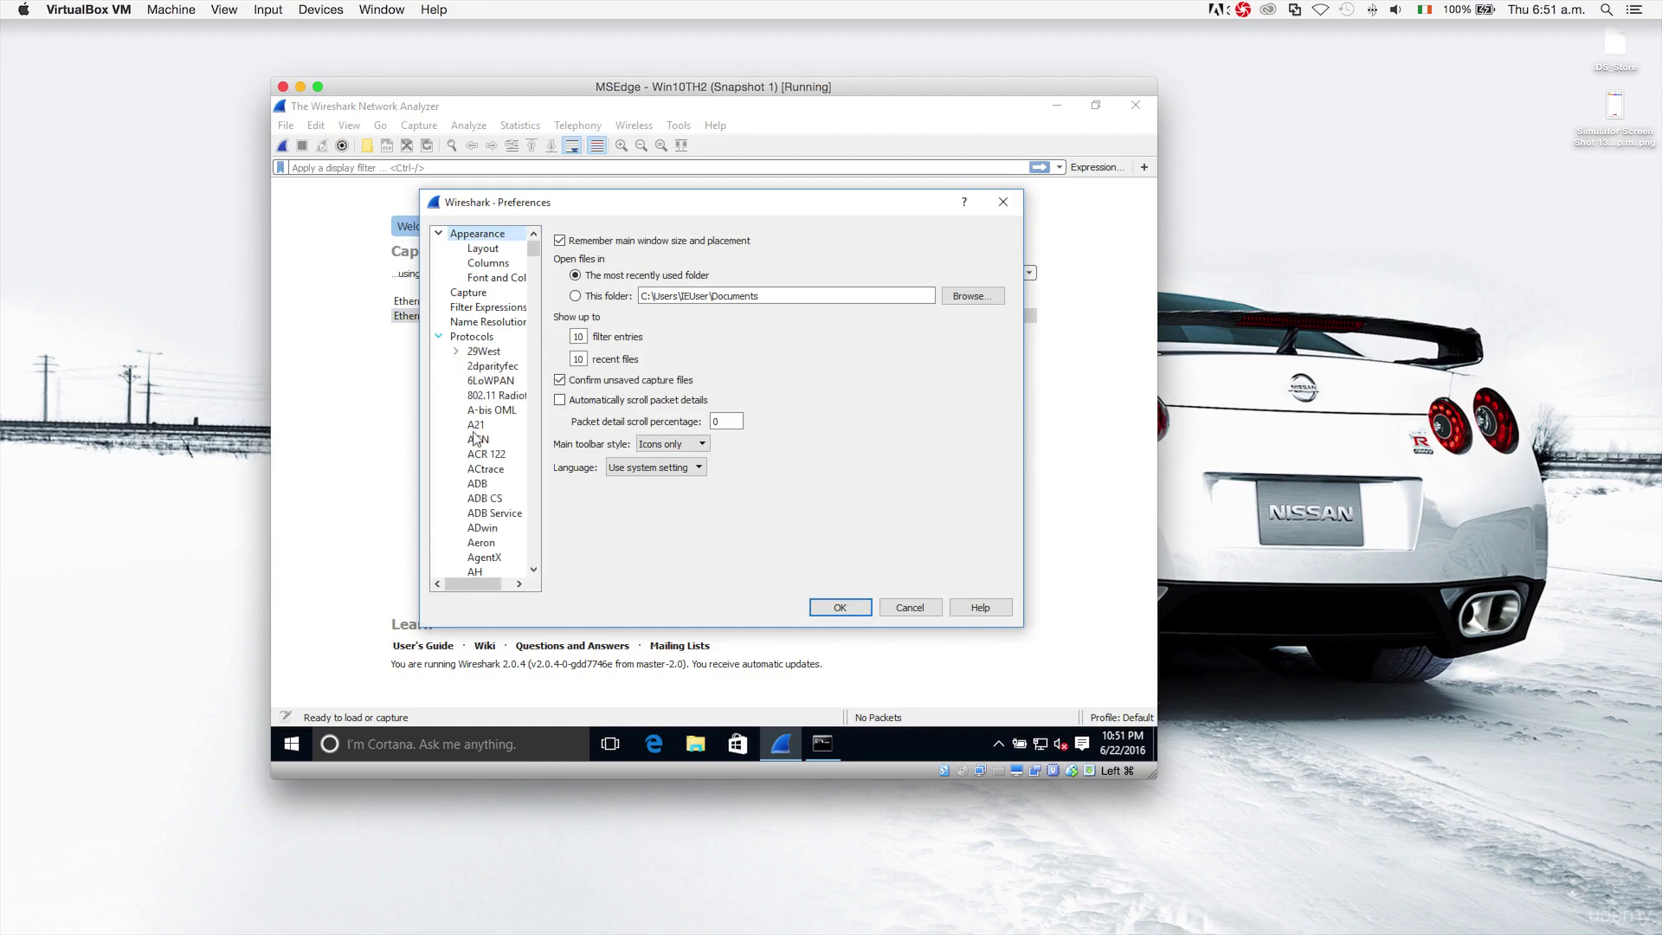
pyautogui.scroll(-3, 480, 424)
pyautogui.scroll(-3, 506, 517)
pyautogui.click(507, 512)
pyautogui.click(491, 482)
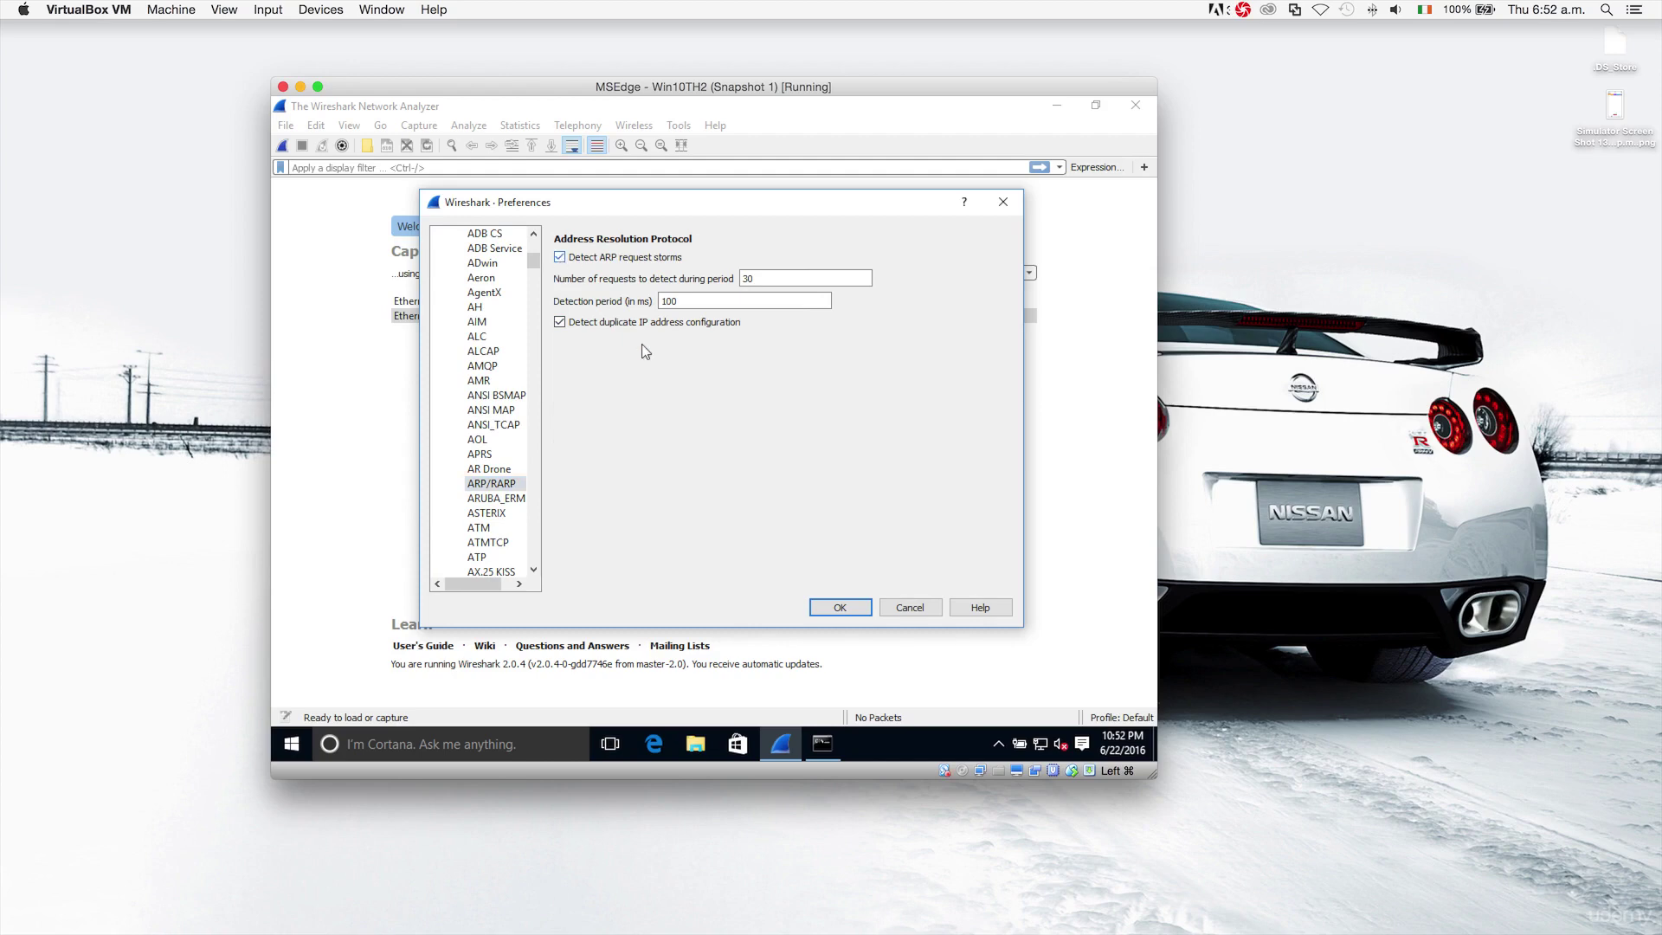
pyautogui.click(836, 609)
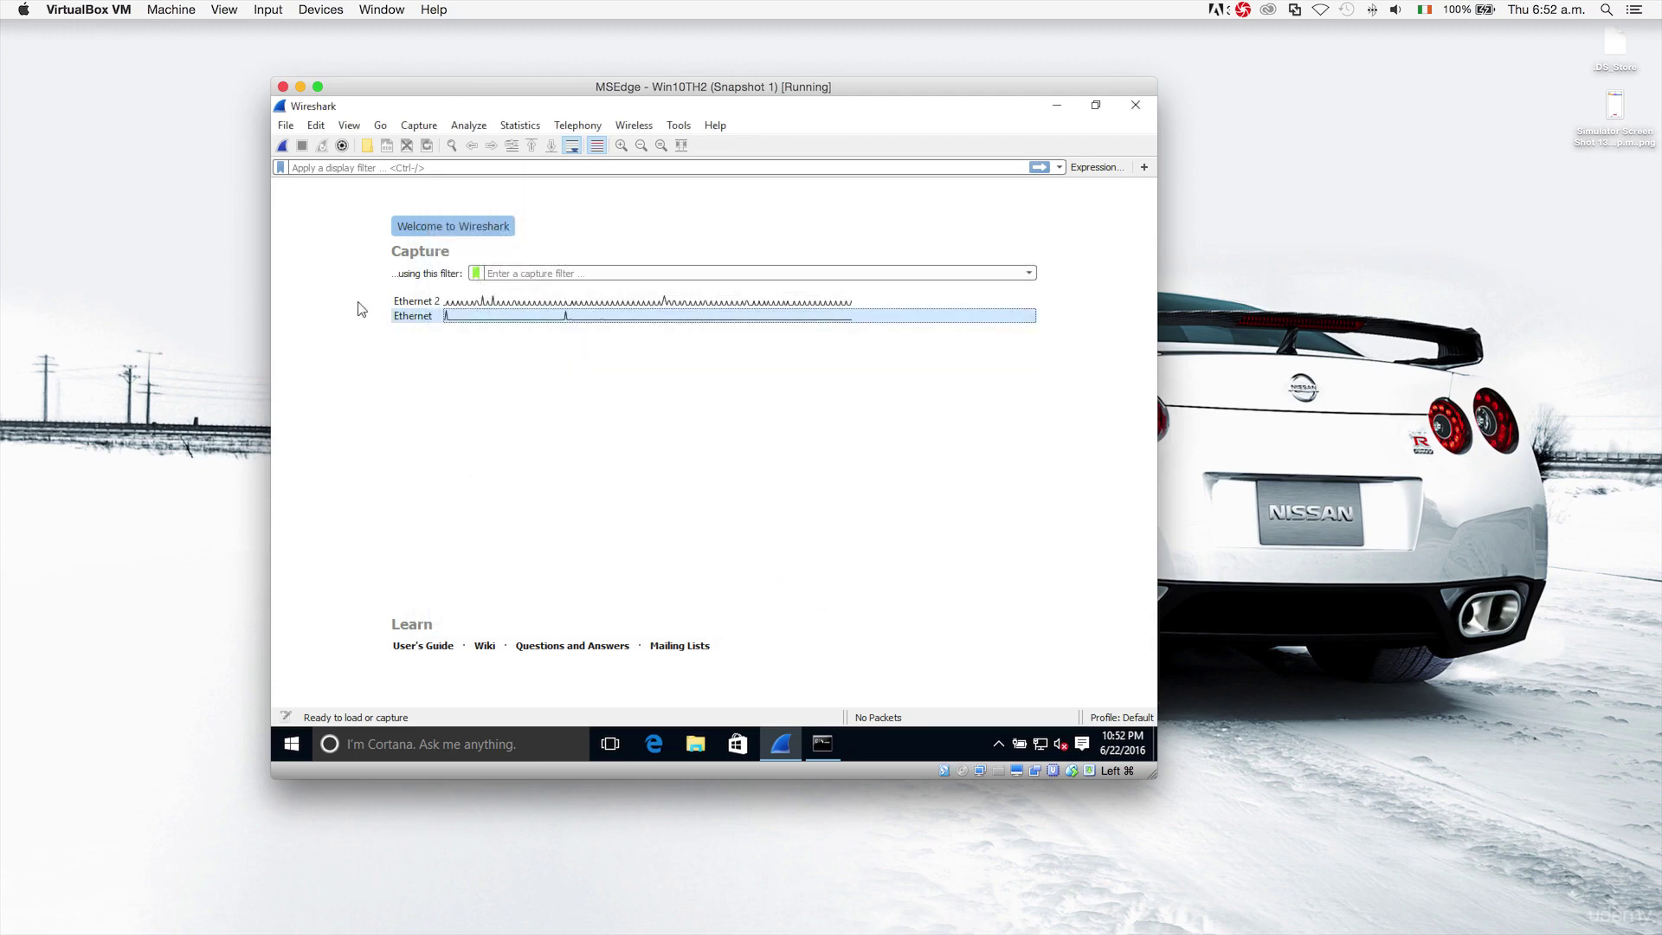
# Start a live capture on the Ethernet interface and scan 10.20.14.1/24 over eth0 with netdiscover from the Kali terminal.
pyautogui.click(284, 146)
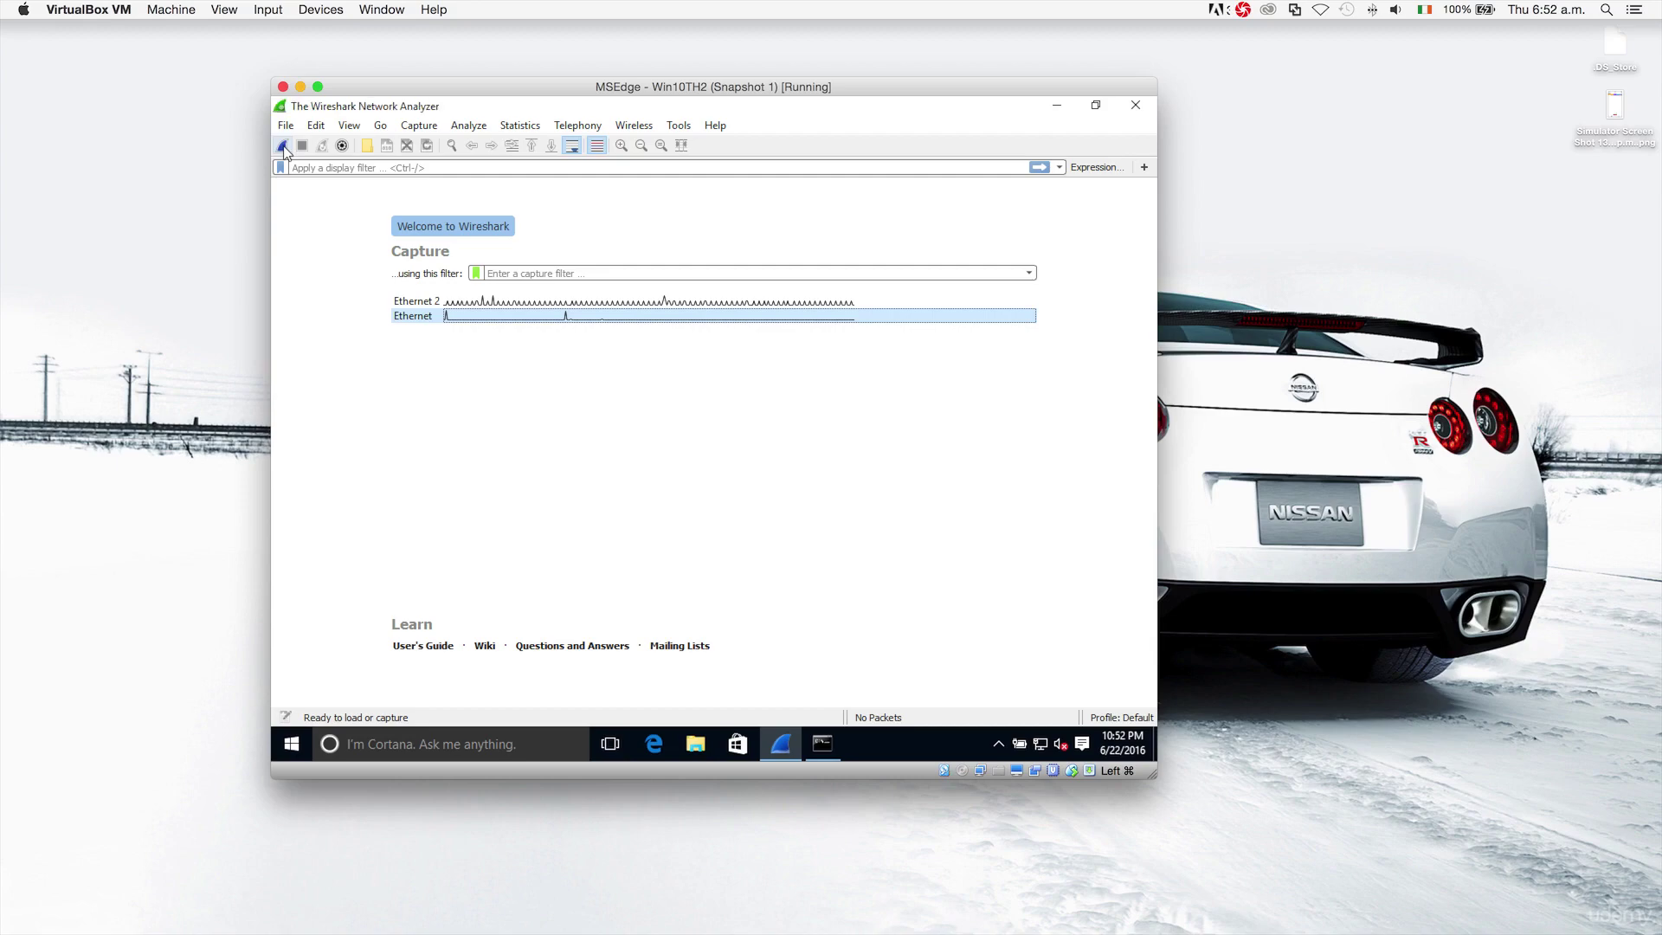
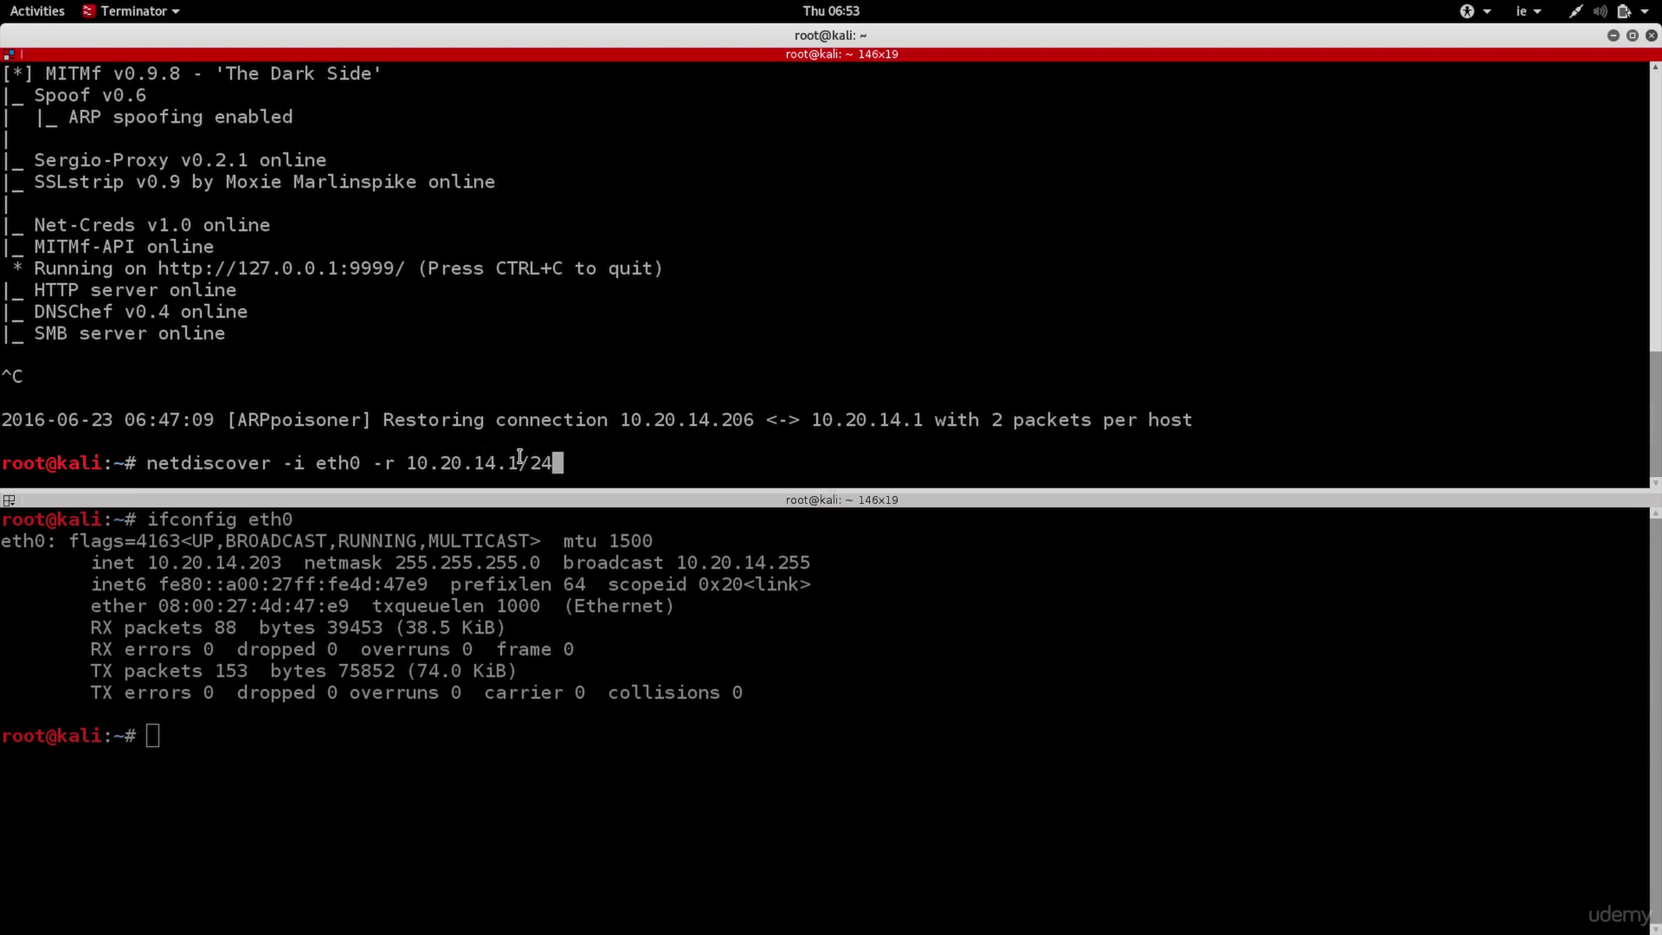
pyautogui.press('Return')
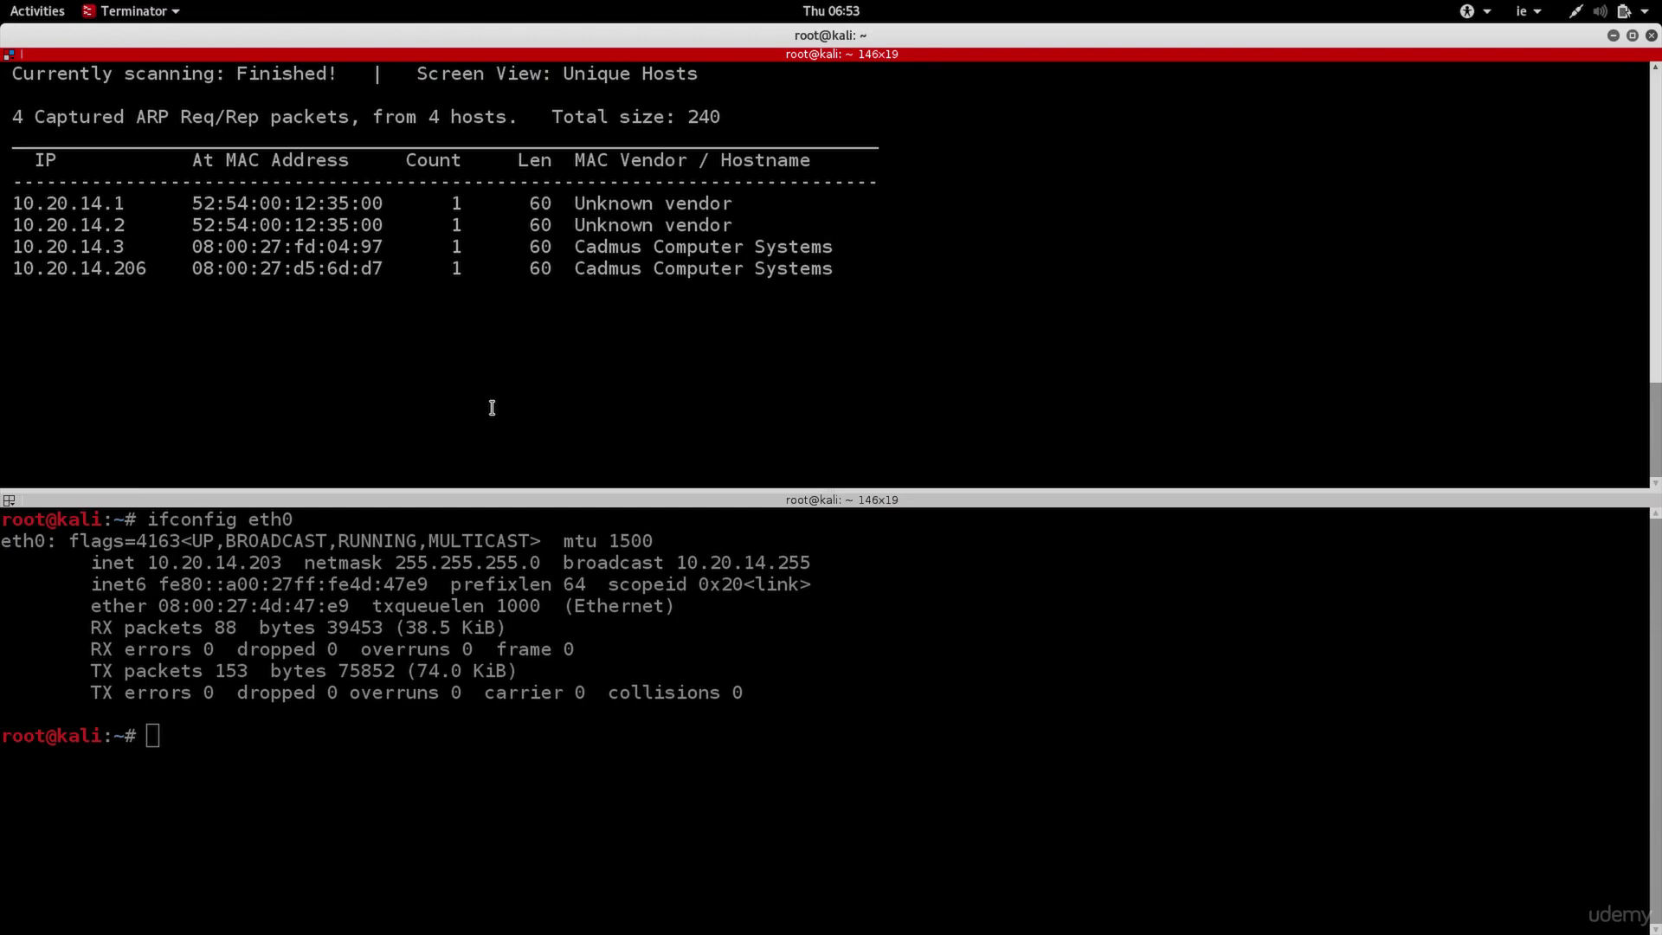
# Switch back to Wireshark in the Windows VM and enlarge the packet list by shrinking the details and bytes areas.
pyautogui.hotkey('ctrl', 'Right')
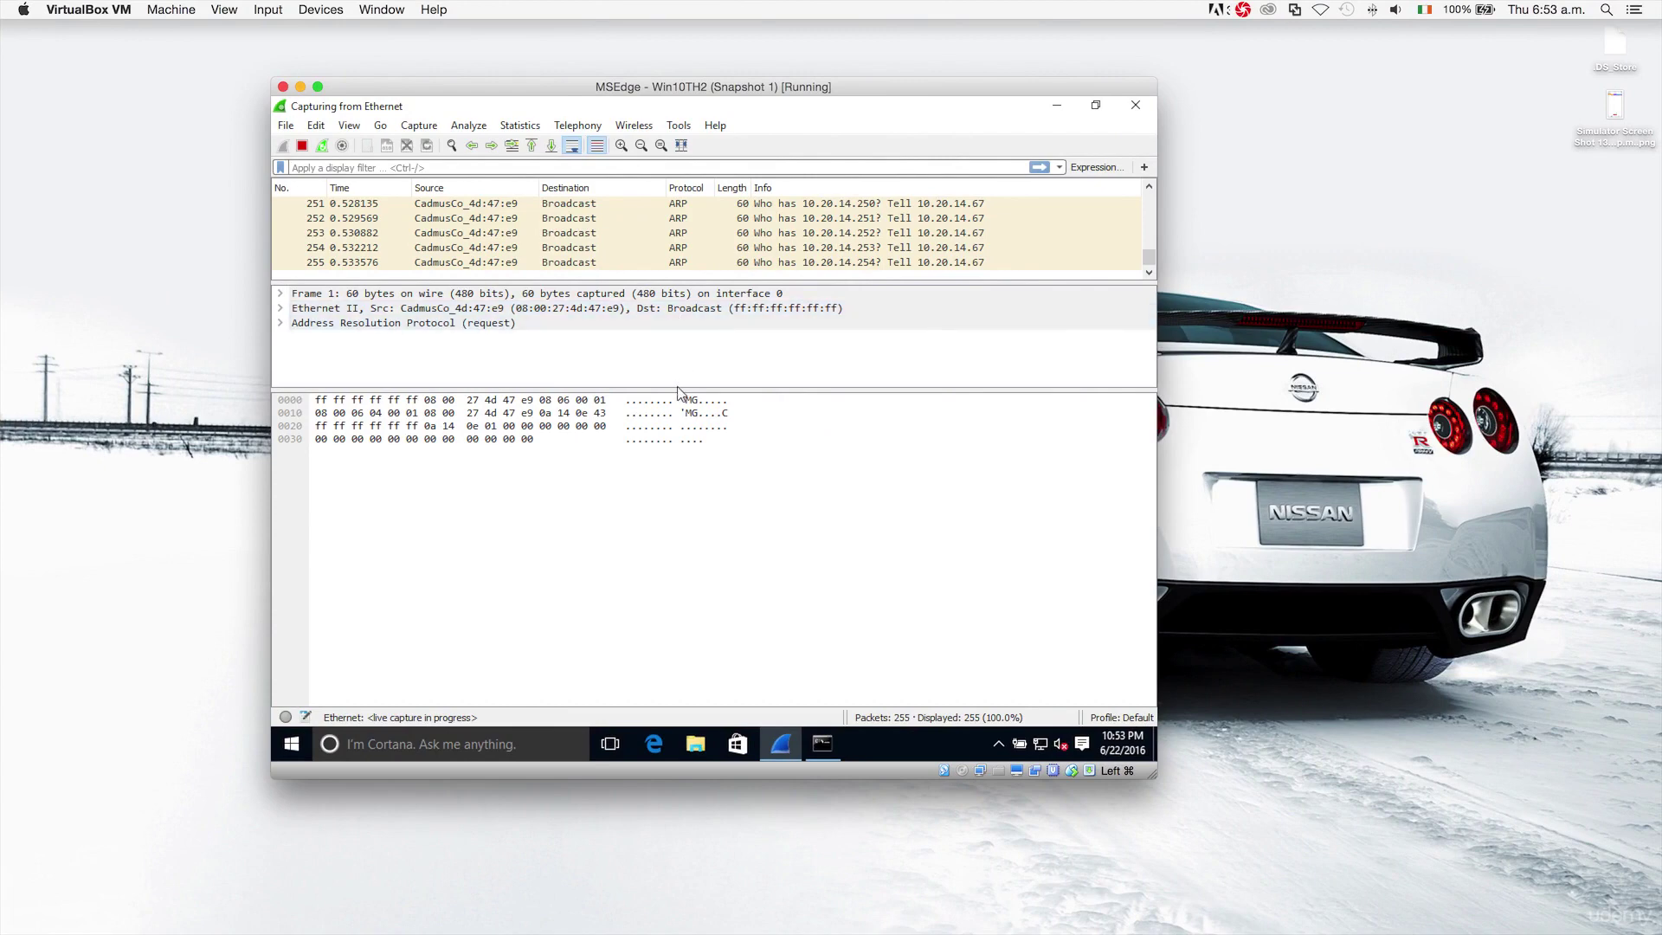
pyautogui.moveTo(677, 389); pyautogui.dragTo(680, 572)
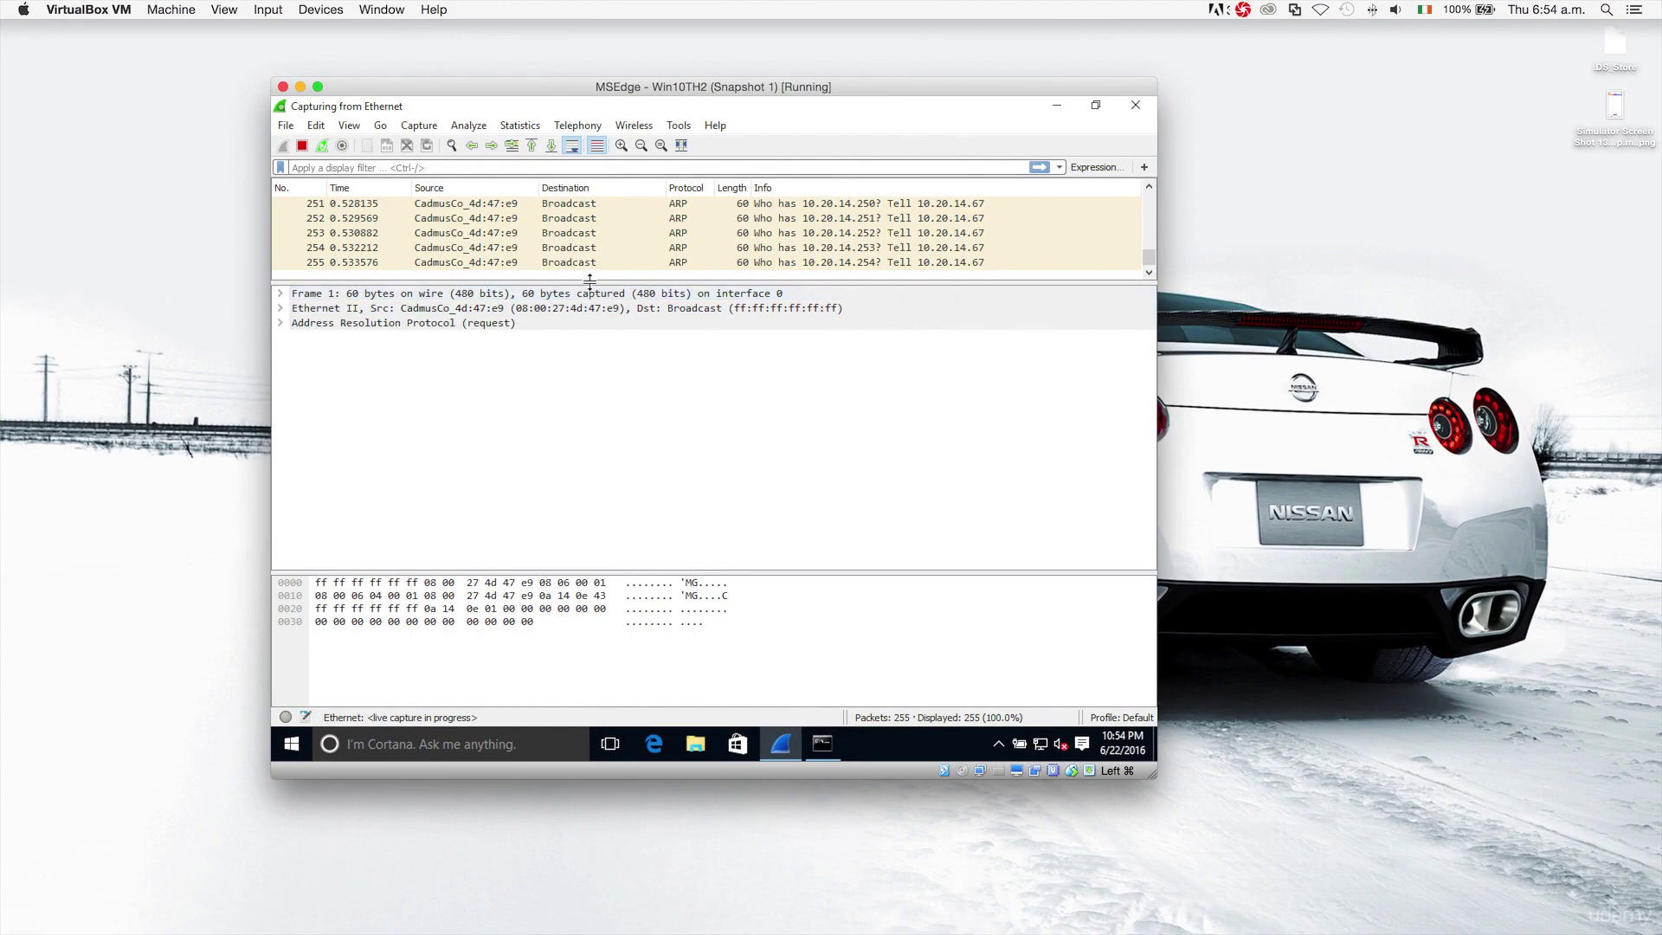
pyautogui.moveTo(590, 279); pyautogui.dragTo(589, 474)
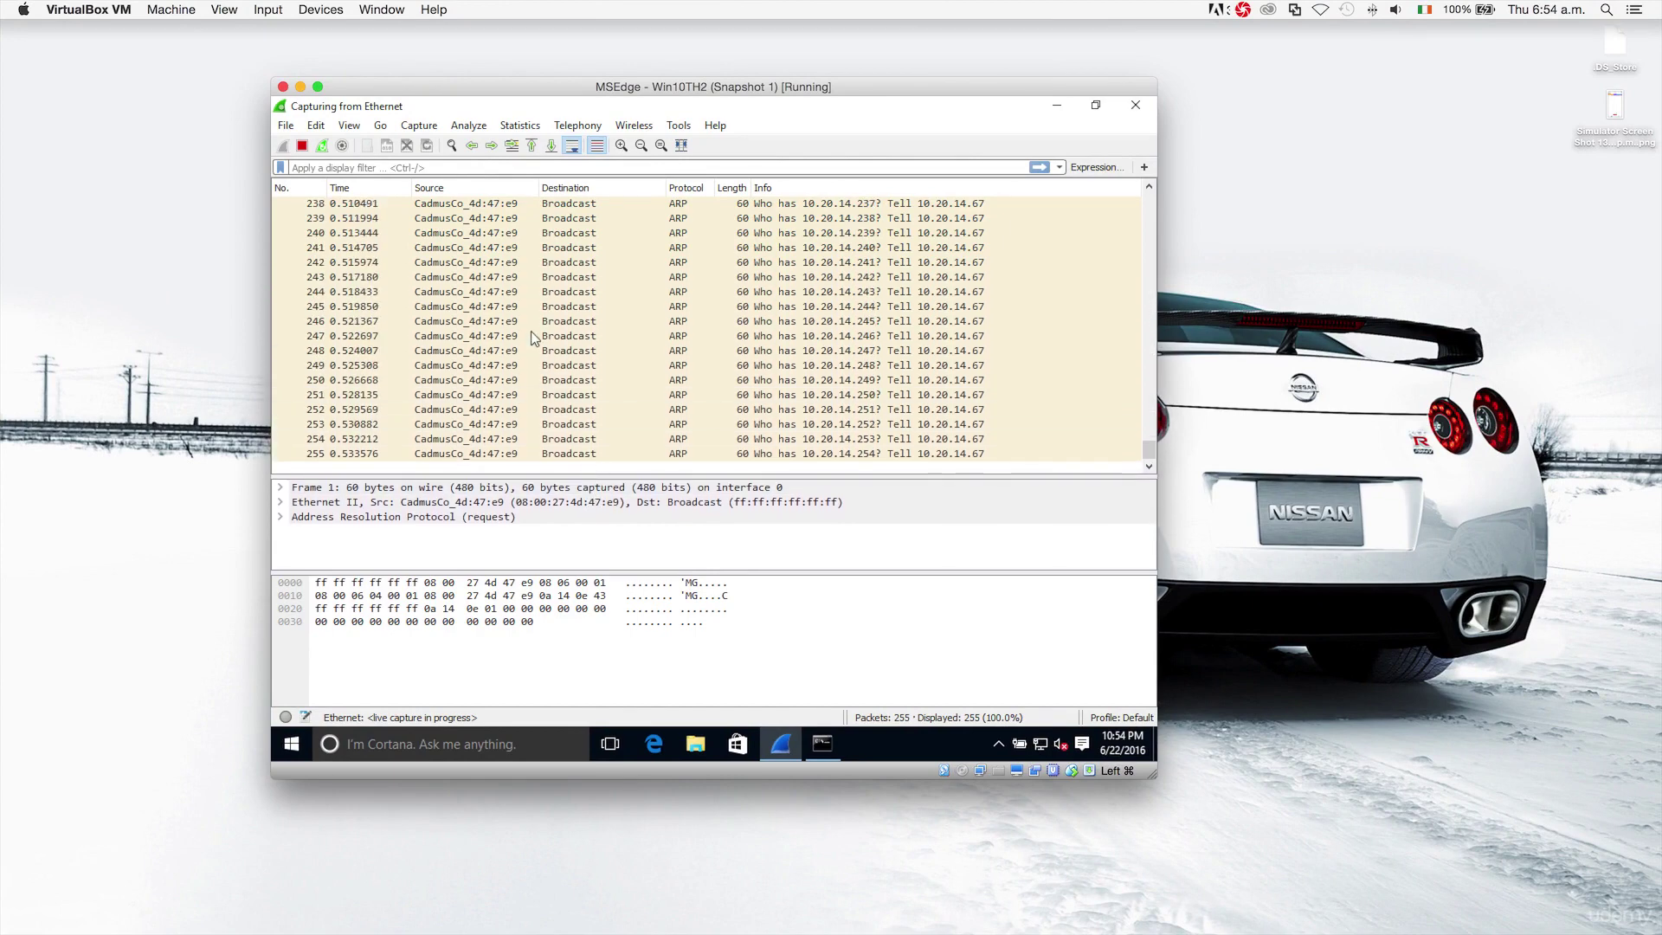
# Examine several of the captured ARP broadcast requests, comparing the requested addresses and the sender they report to.
pyautogui.click(438, 218)
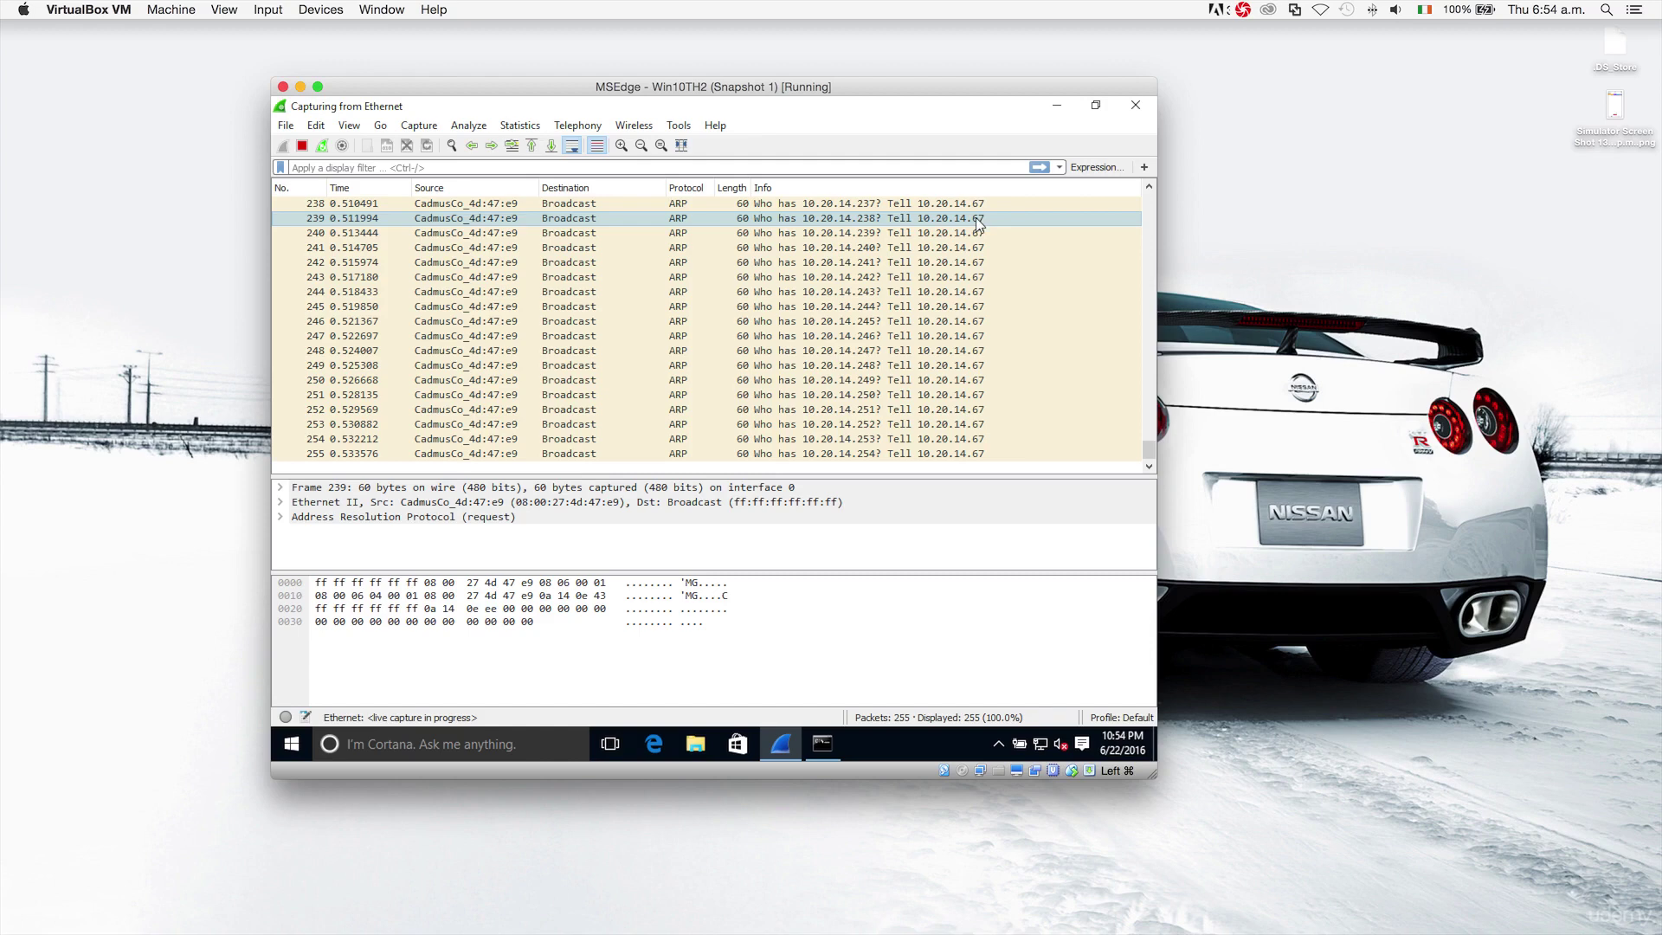
pyautogui.click(864, 264)
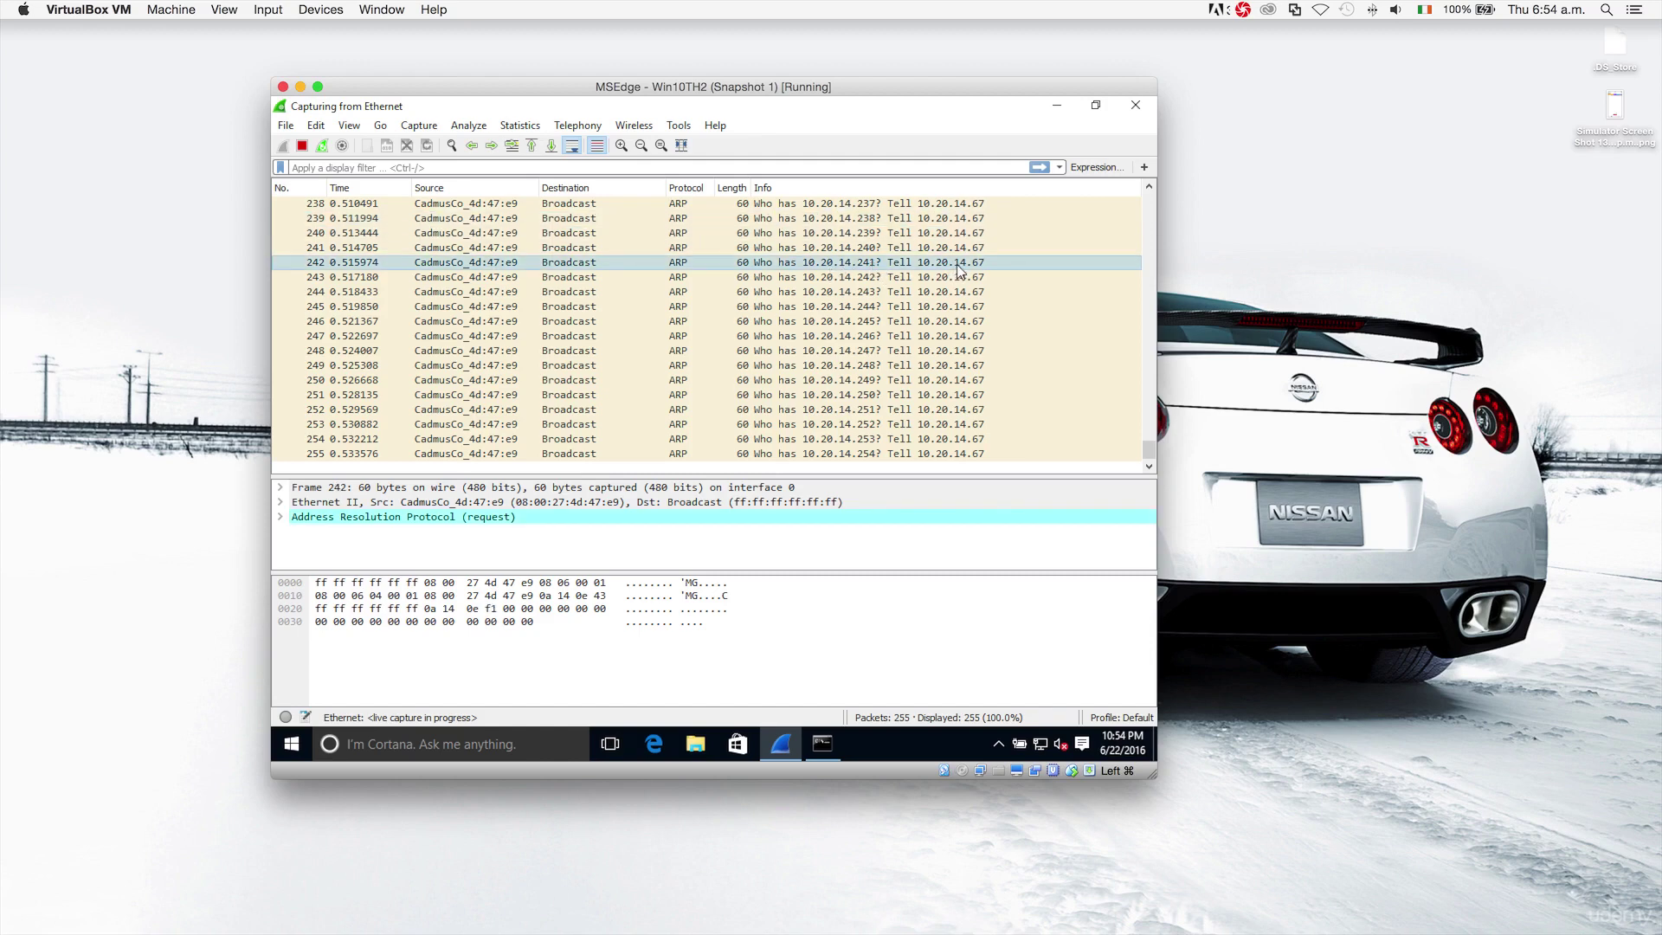
pyautogui.click(829, 412)
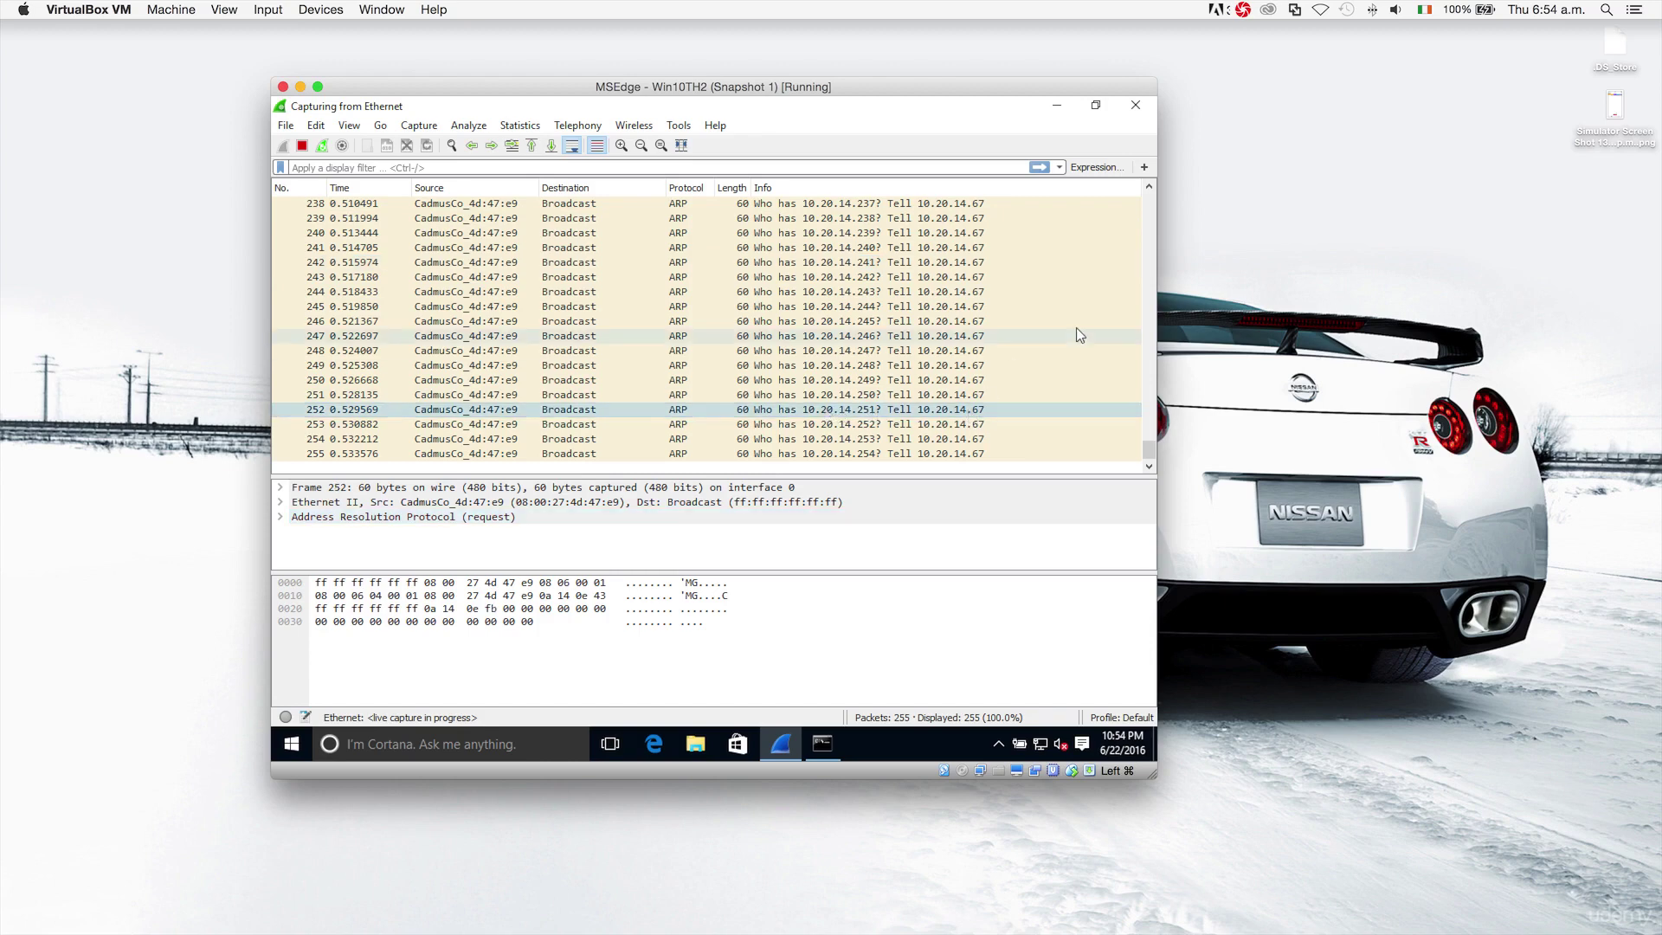
pyautogui.moveTo(1147, 443); pyautogui.dragTo(1123, 197)
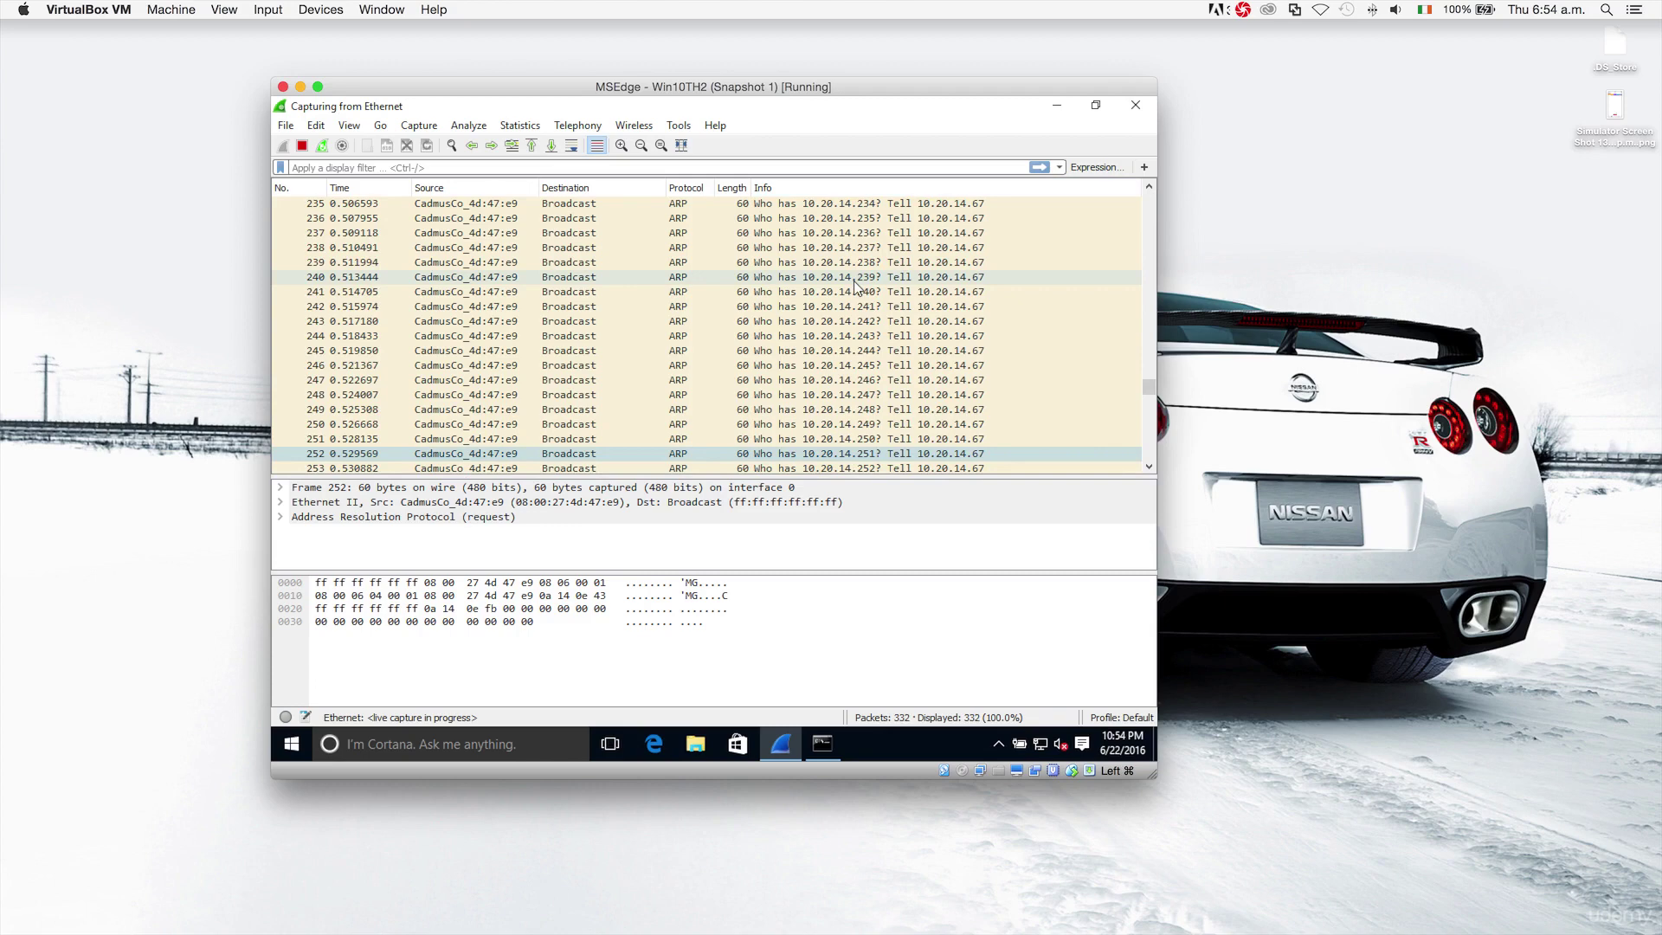
pyautogui.click(854, 278)
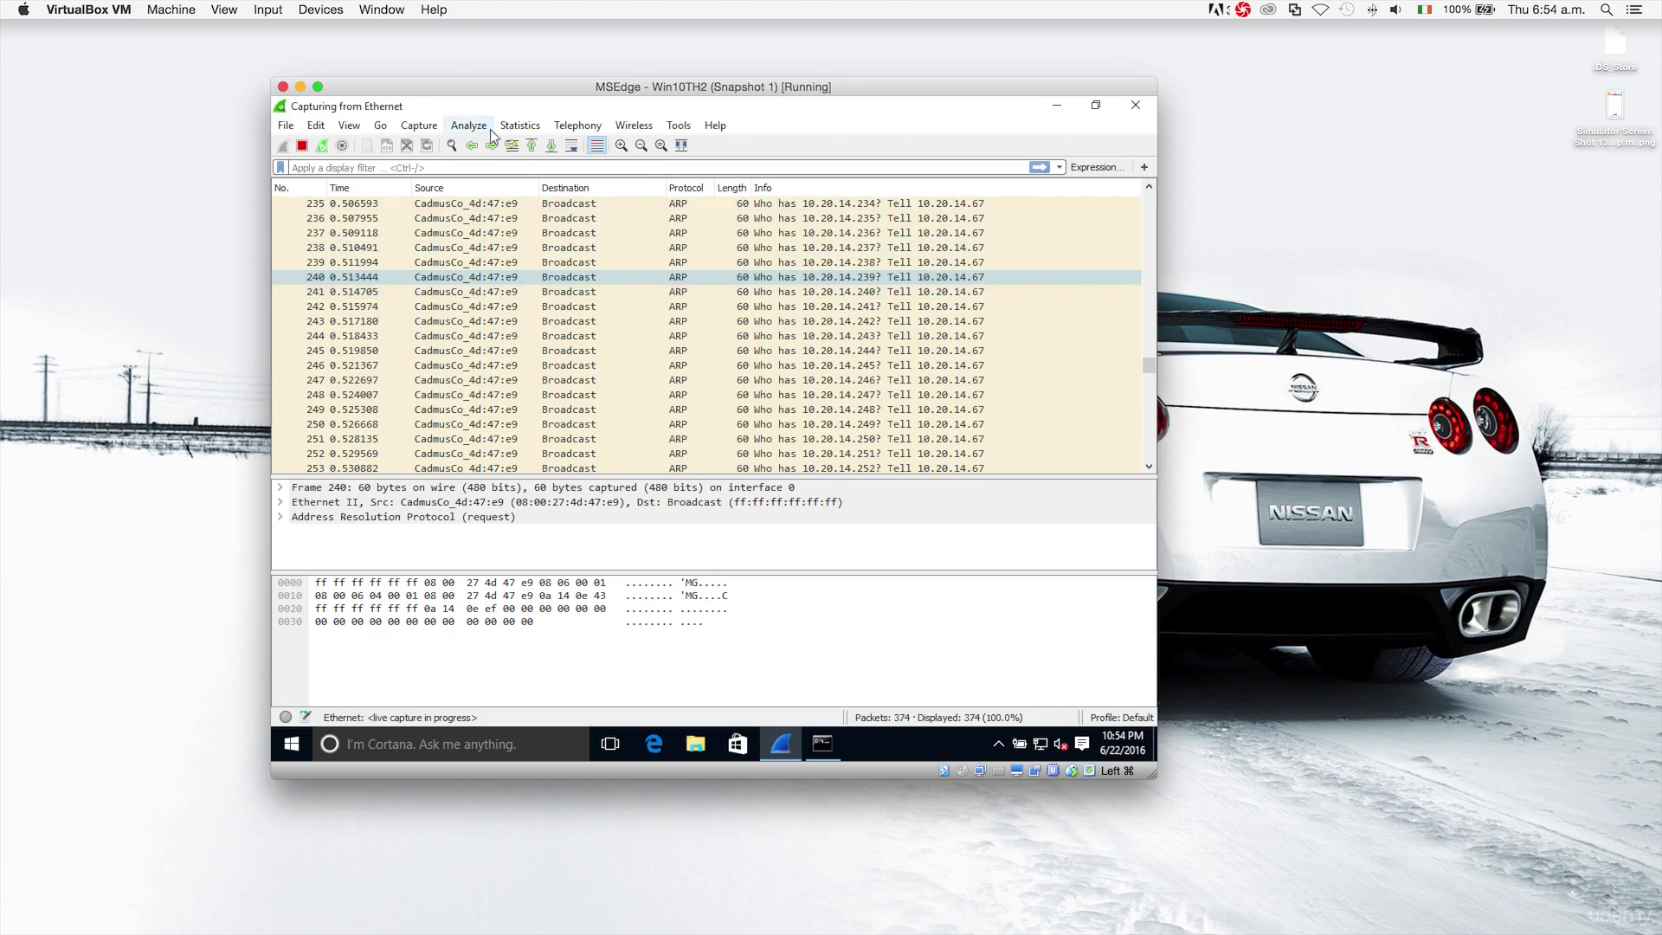
# Review the ARP packet storm notes in Expert Information with the Severity column widened, close it and switch to the Kali terminal.
pyautogui.click(464, 130)
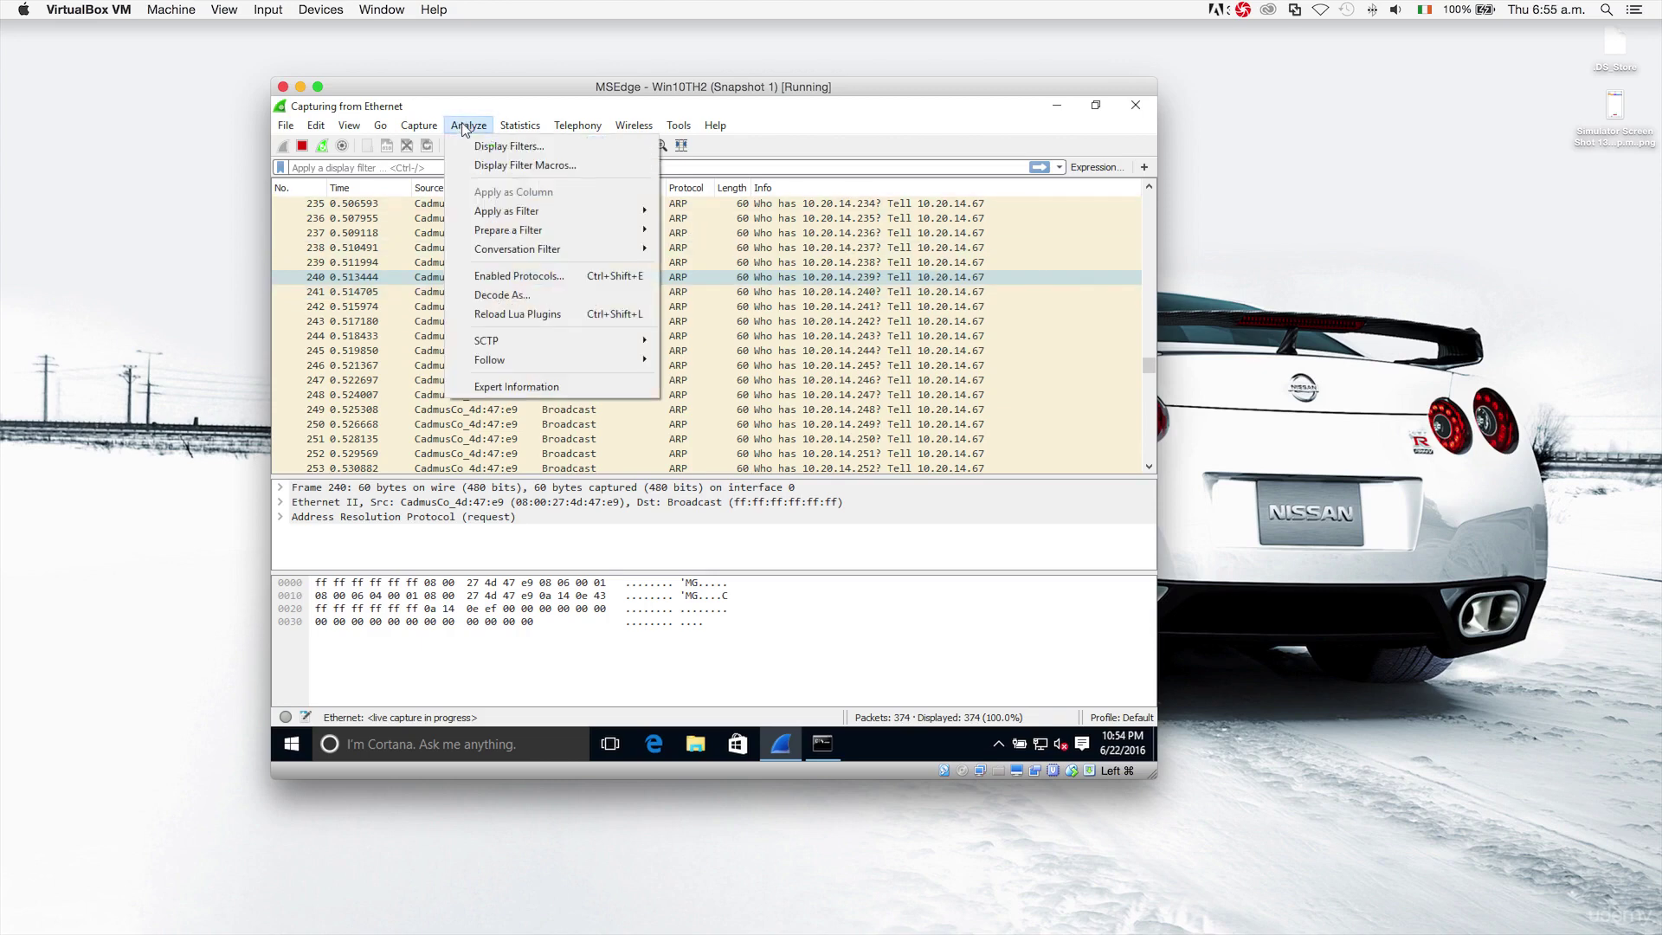
pyautogui.click(523, 384)
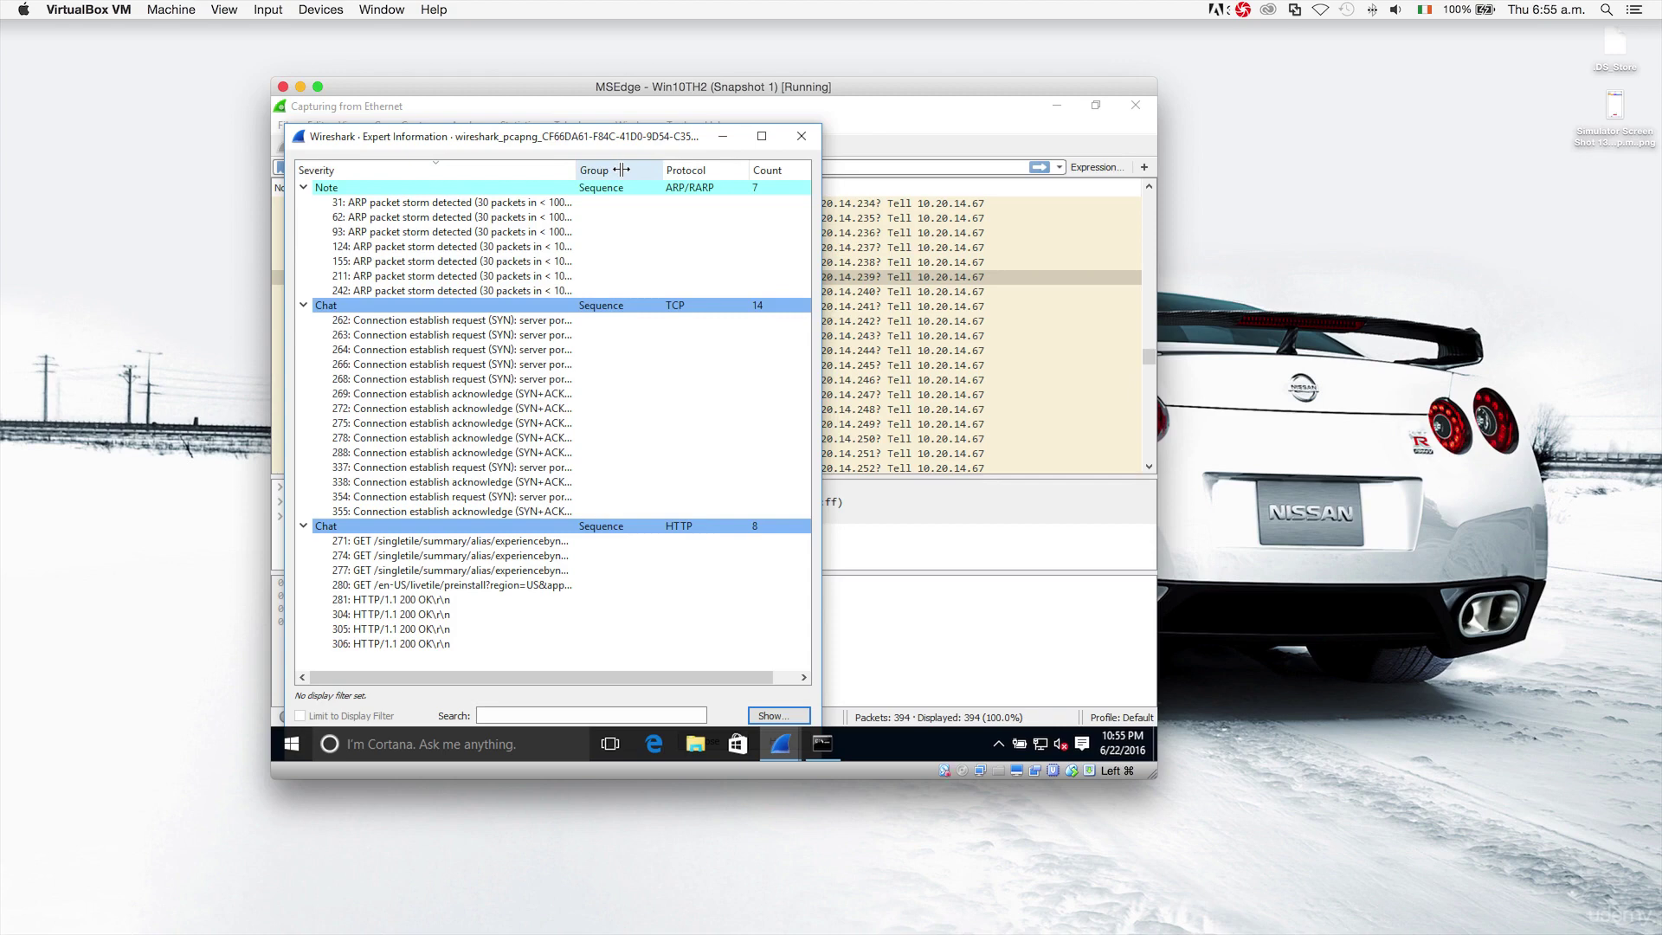
pyautogui.doubleClick(575, 169)
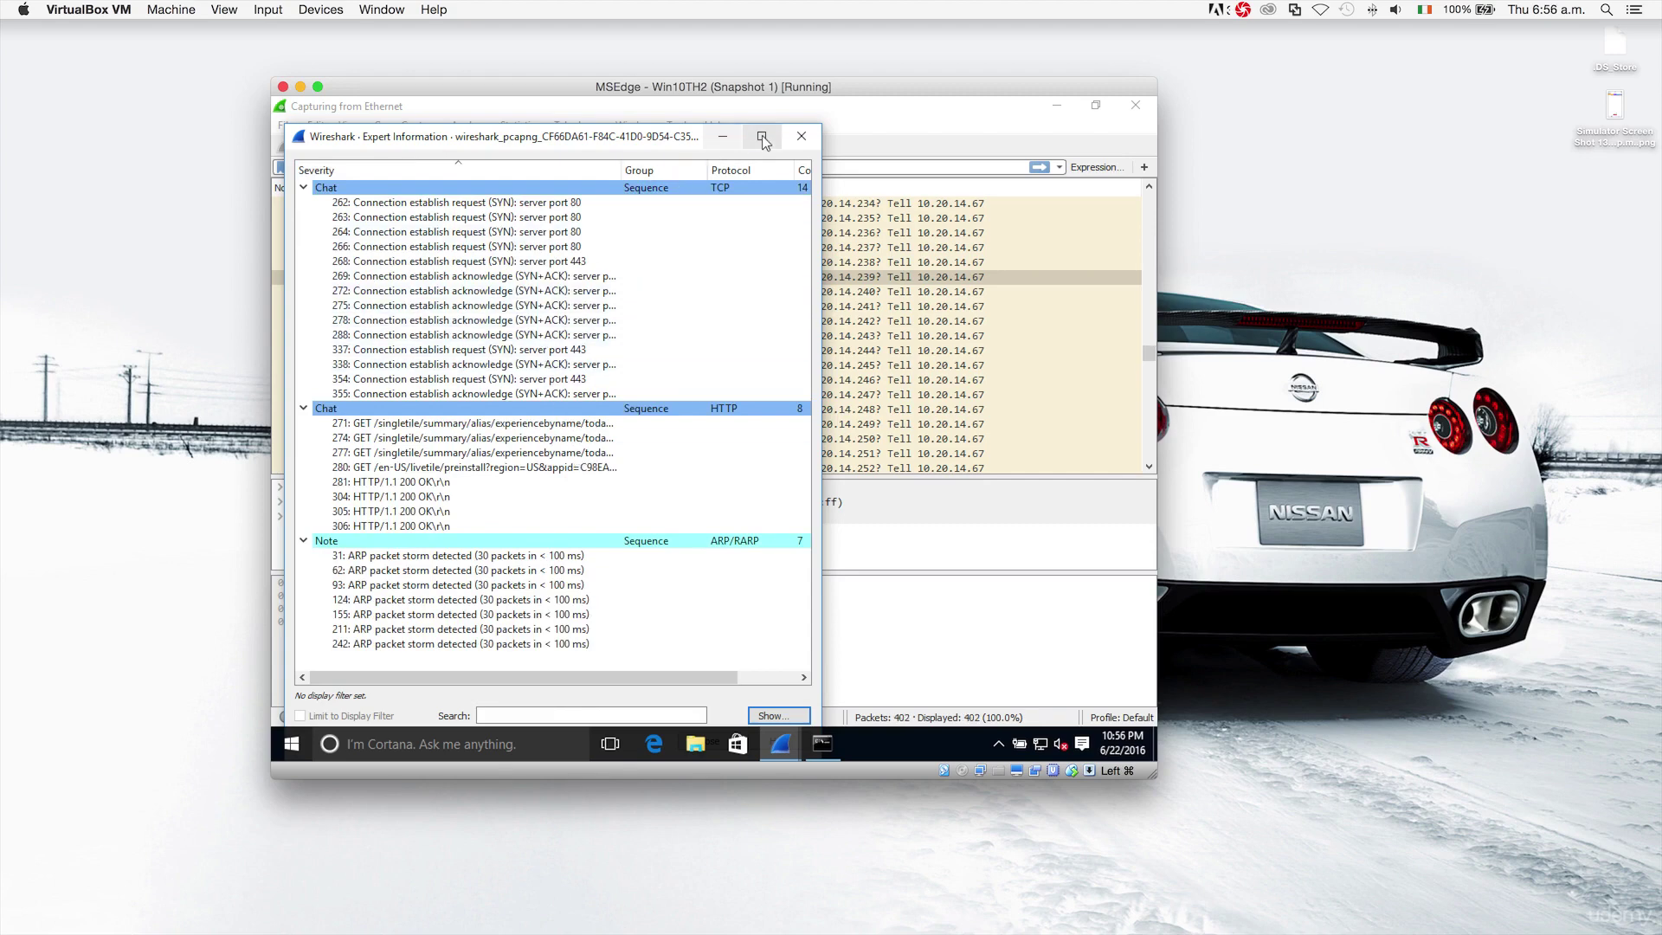
pyautogui.click(804, 139)
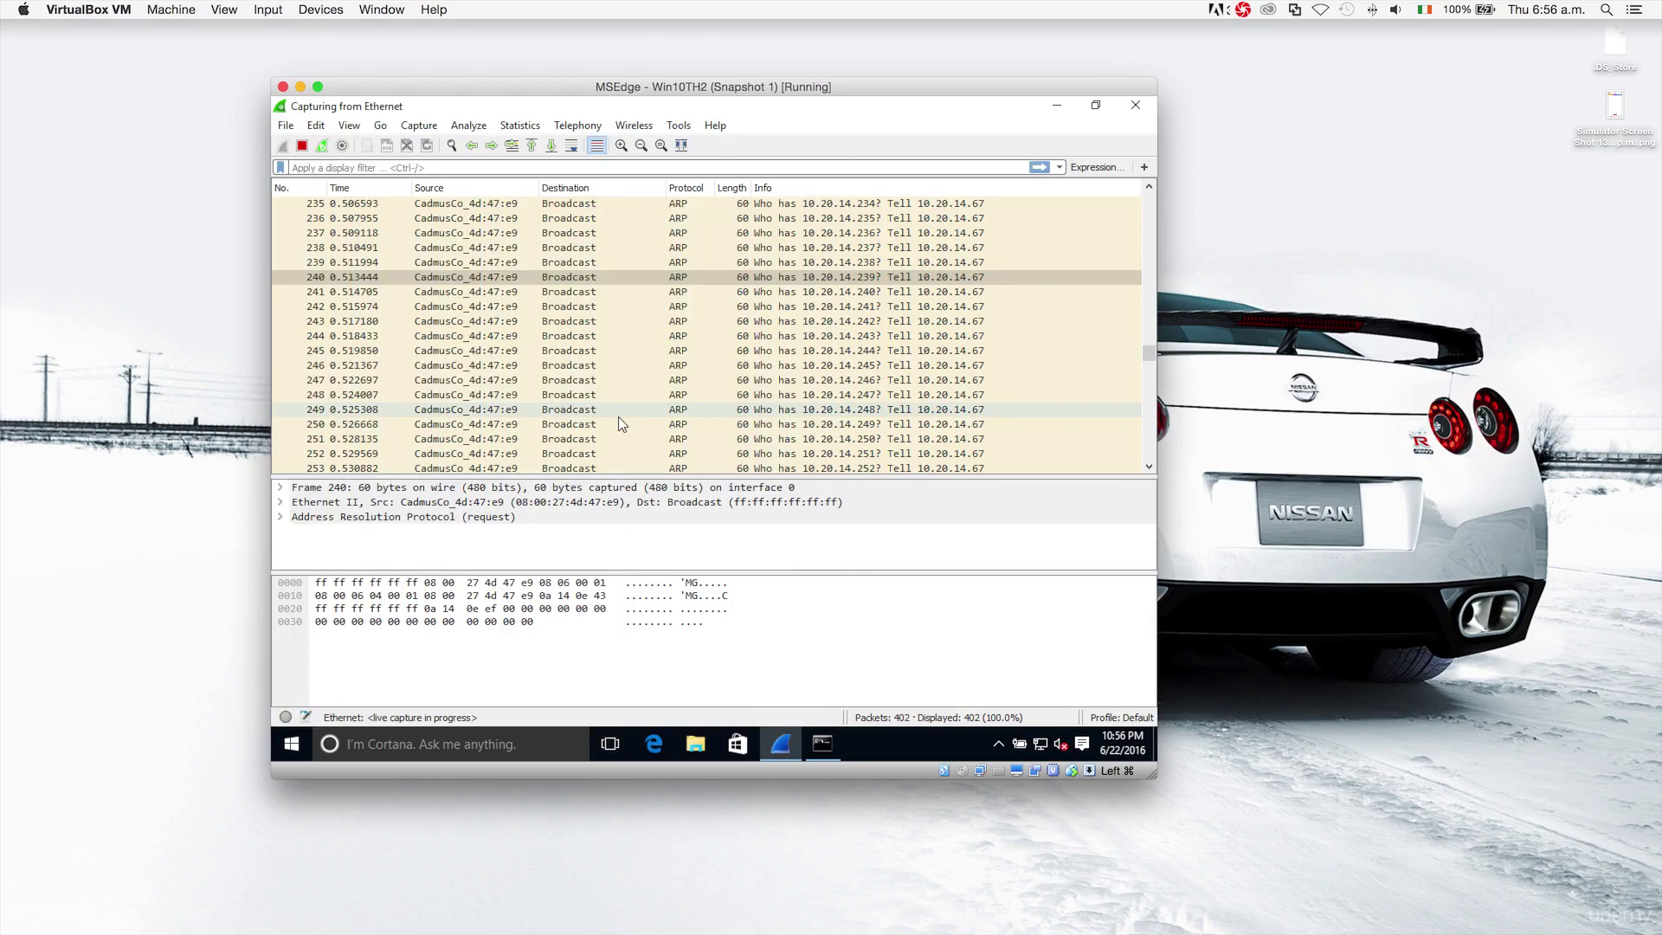
pyautogui.hotkey('ctrl', 'Left')
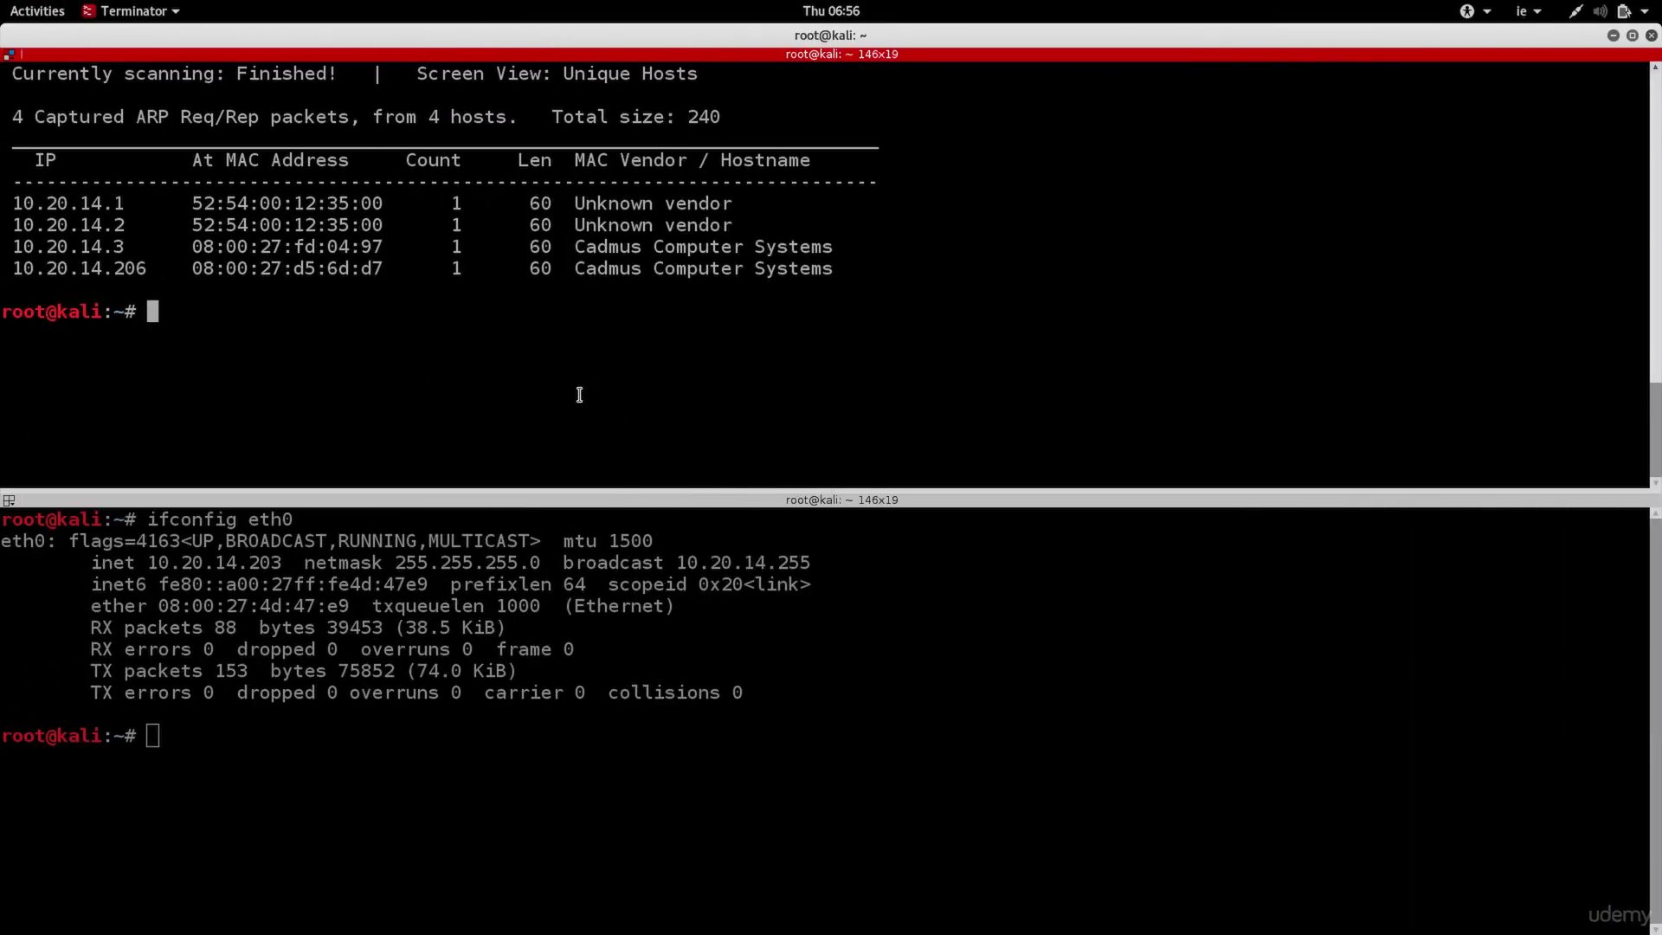
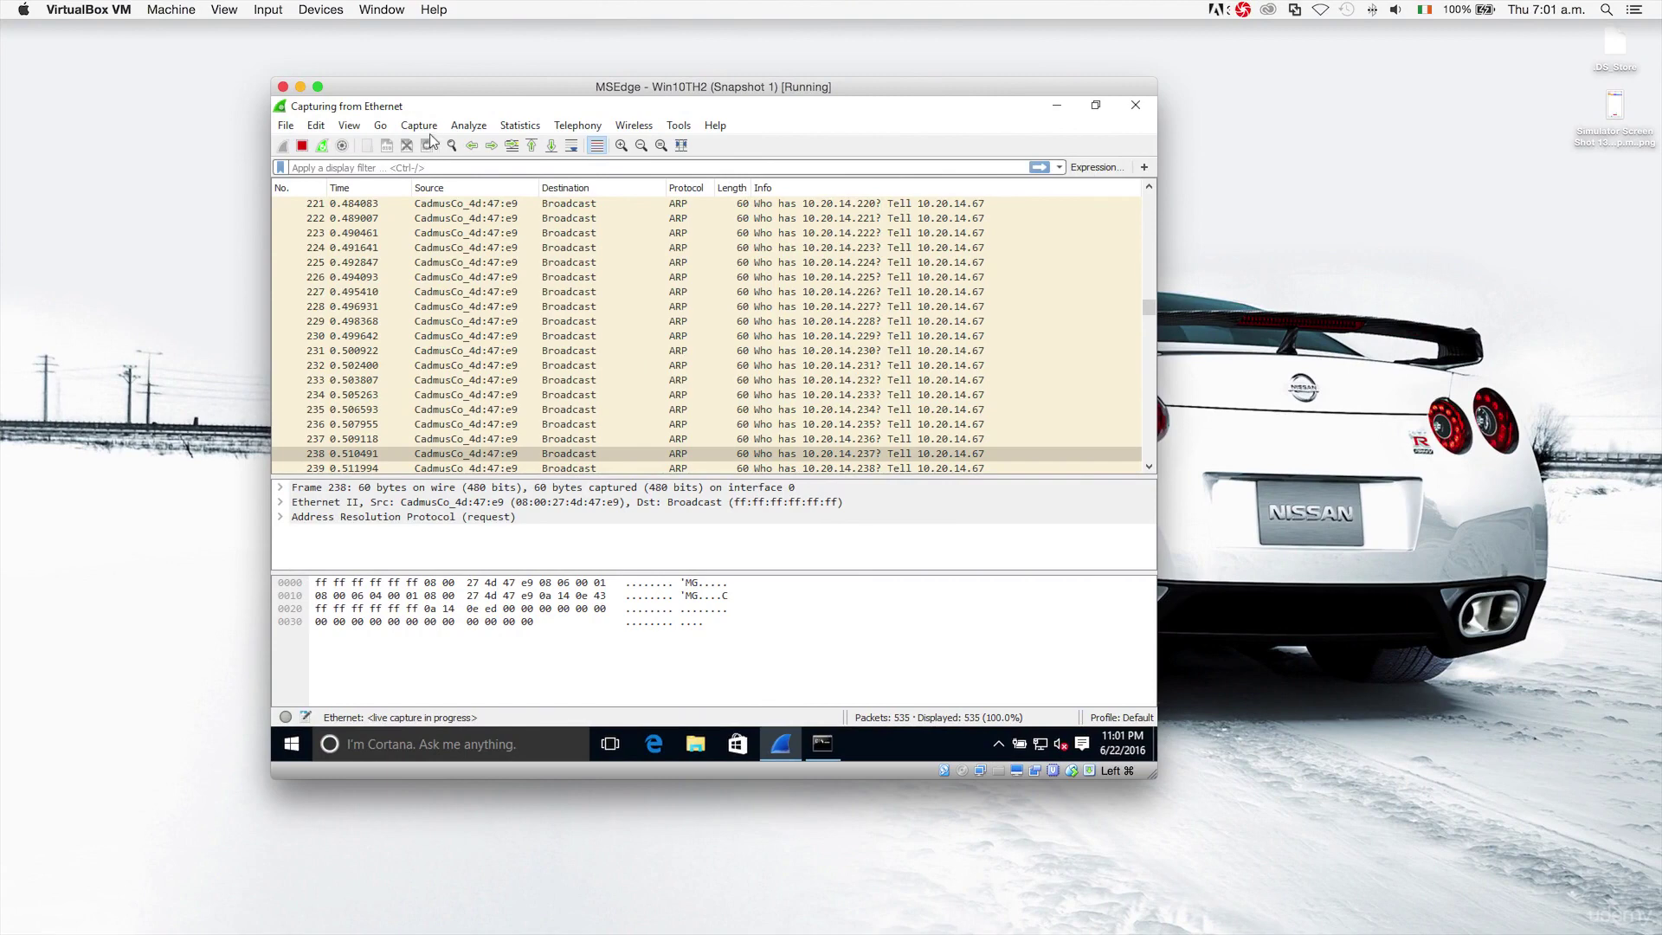
# Inspect the packets behind the duplicate IP address warnings in Expert Information, close it and stop the capture.
pyautogui.click(457, 128)
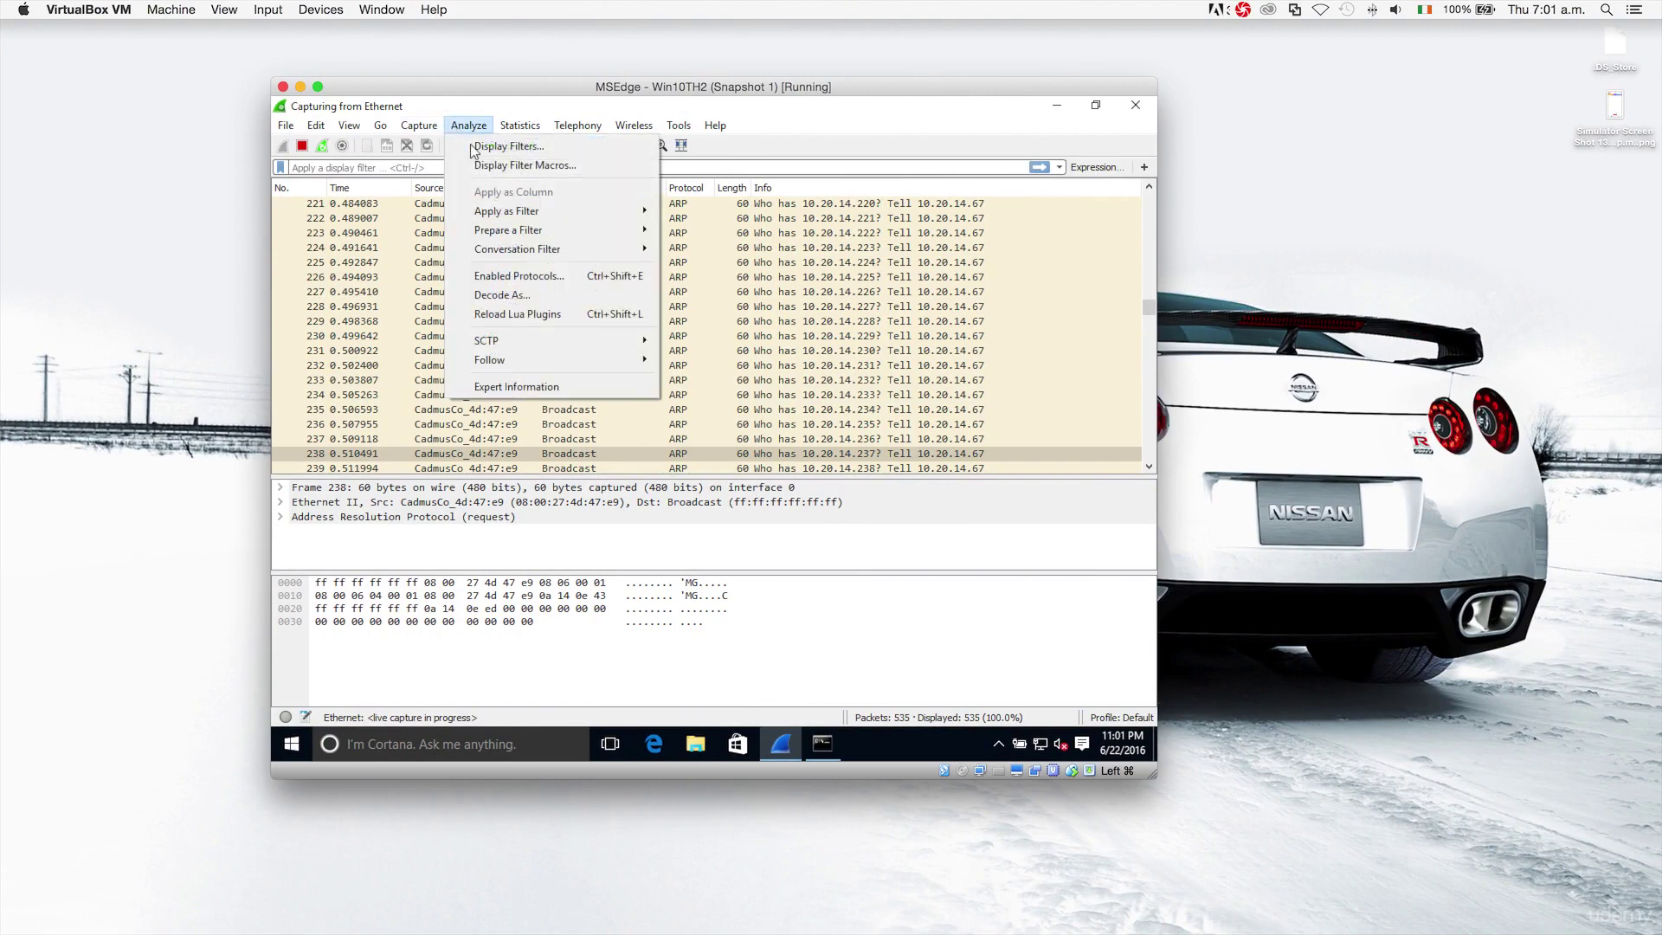
pyautogui.click(548, 388)
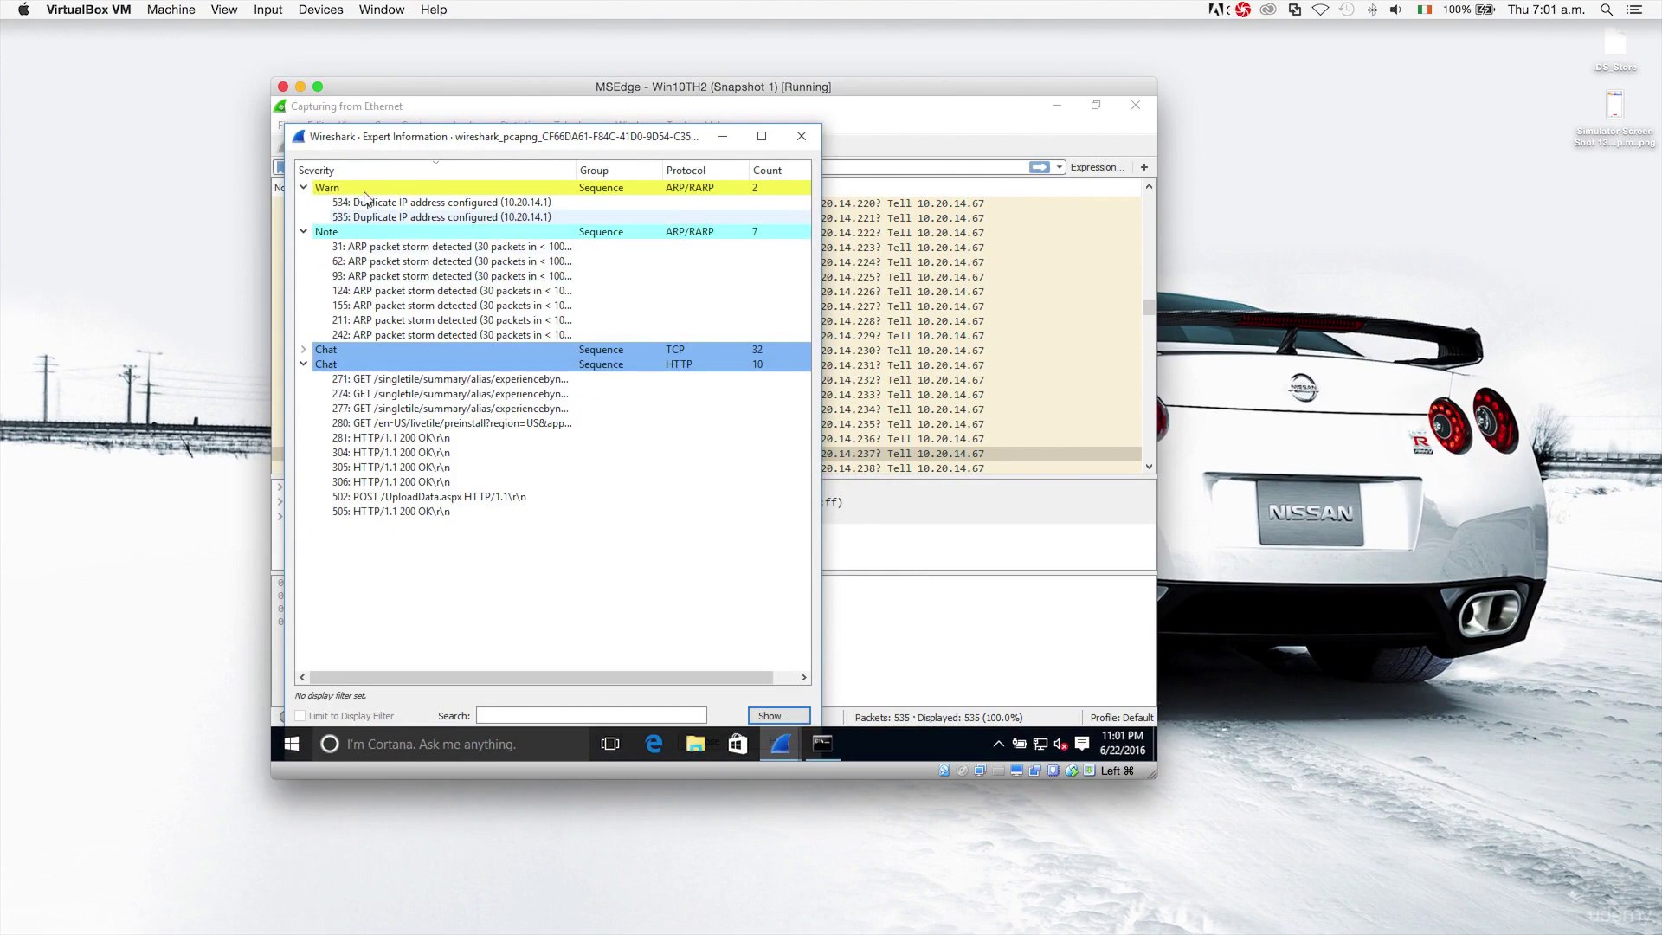
pyautogui.click(478, 218)
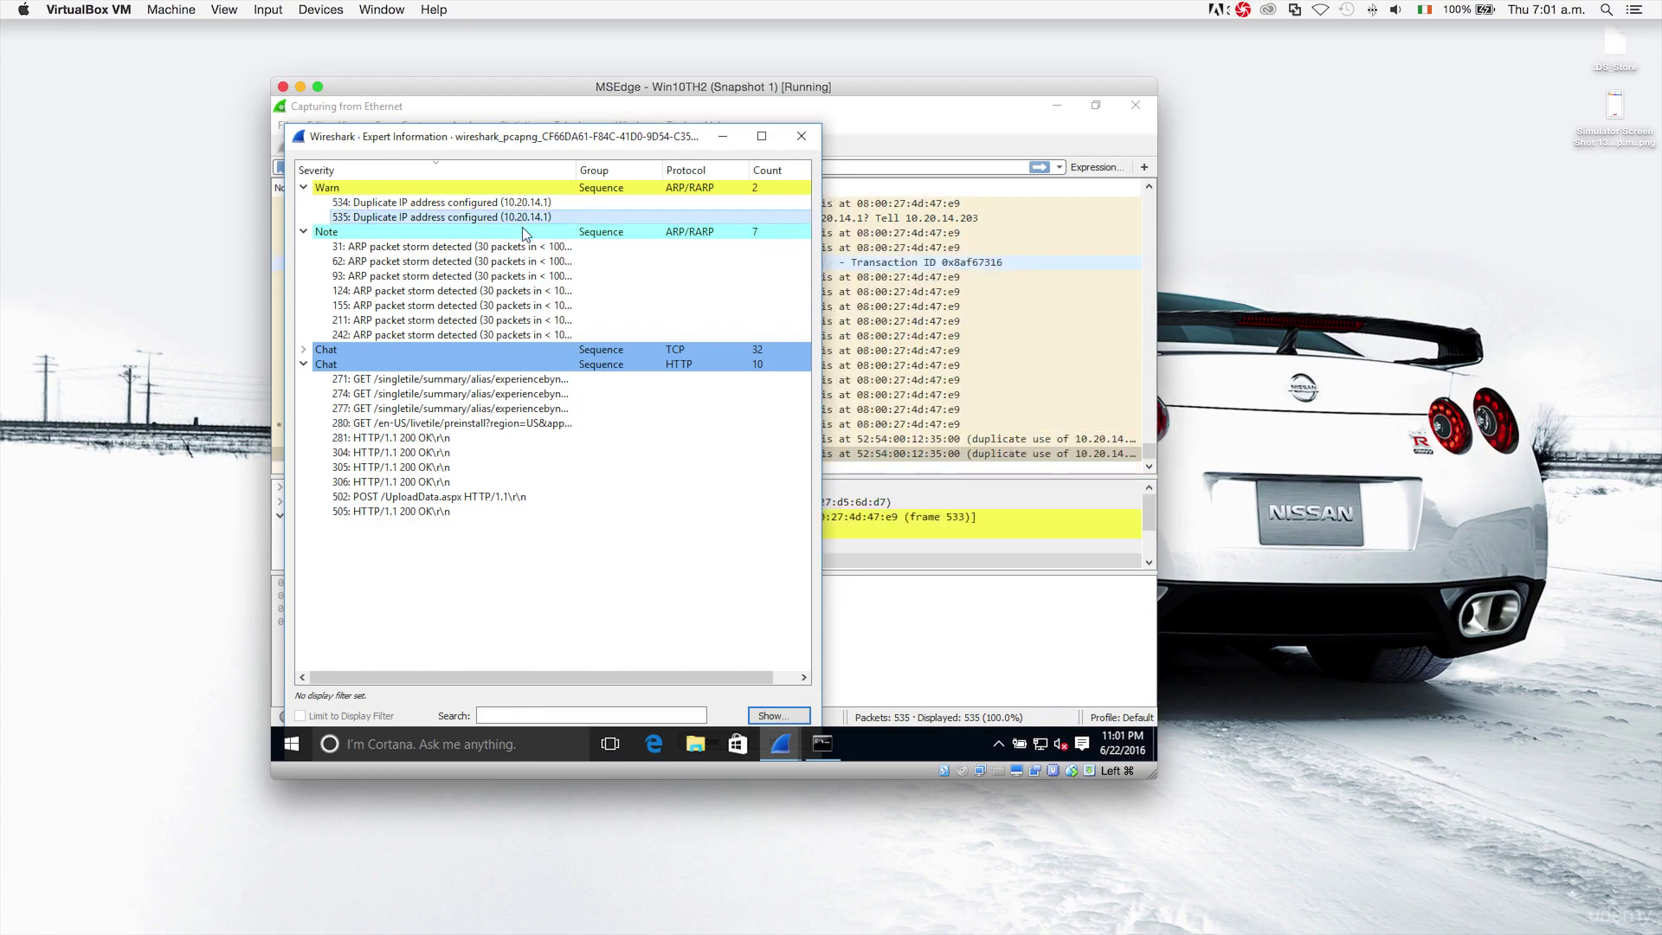
pyautogui.click(510, 205)
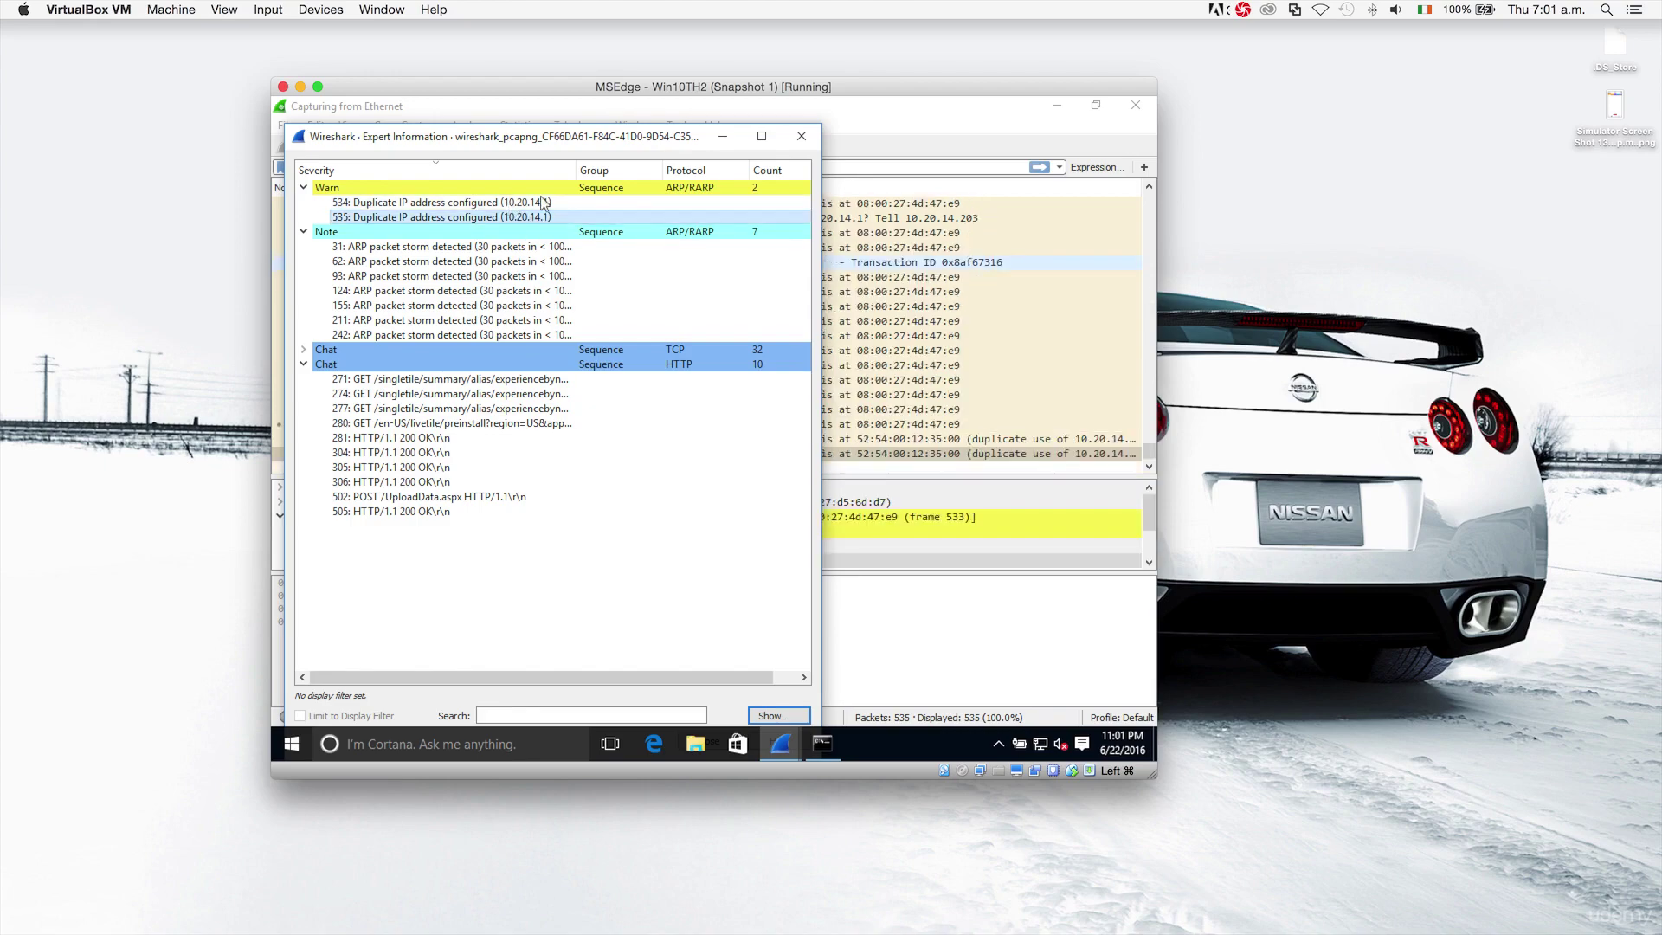
pyautogui.click(801, 138)
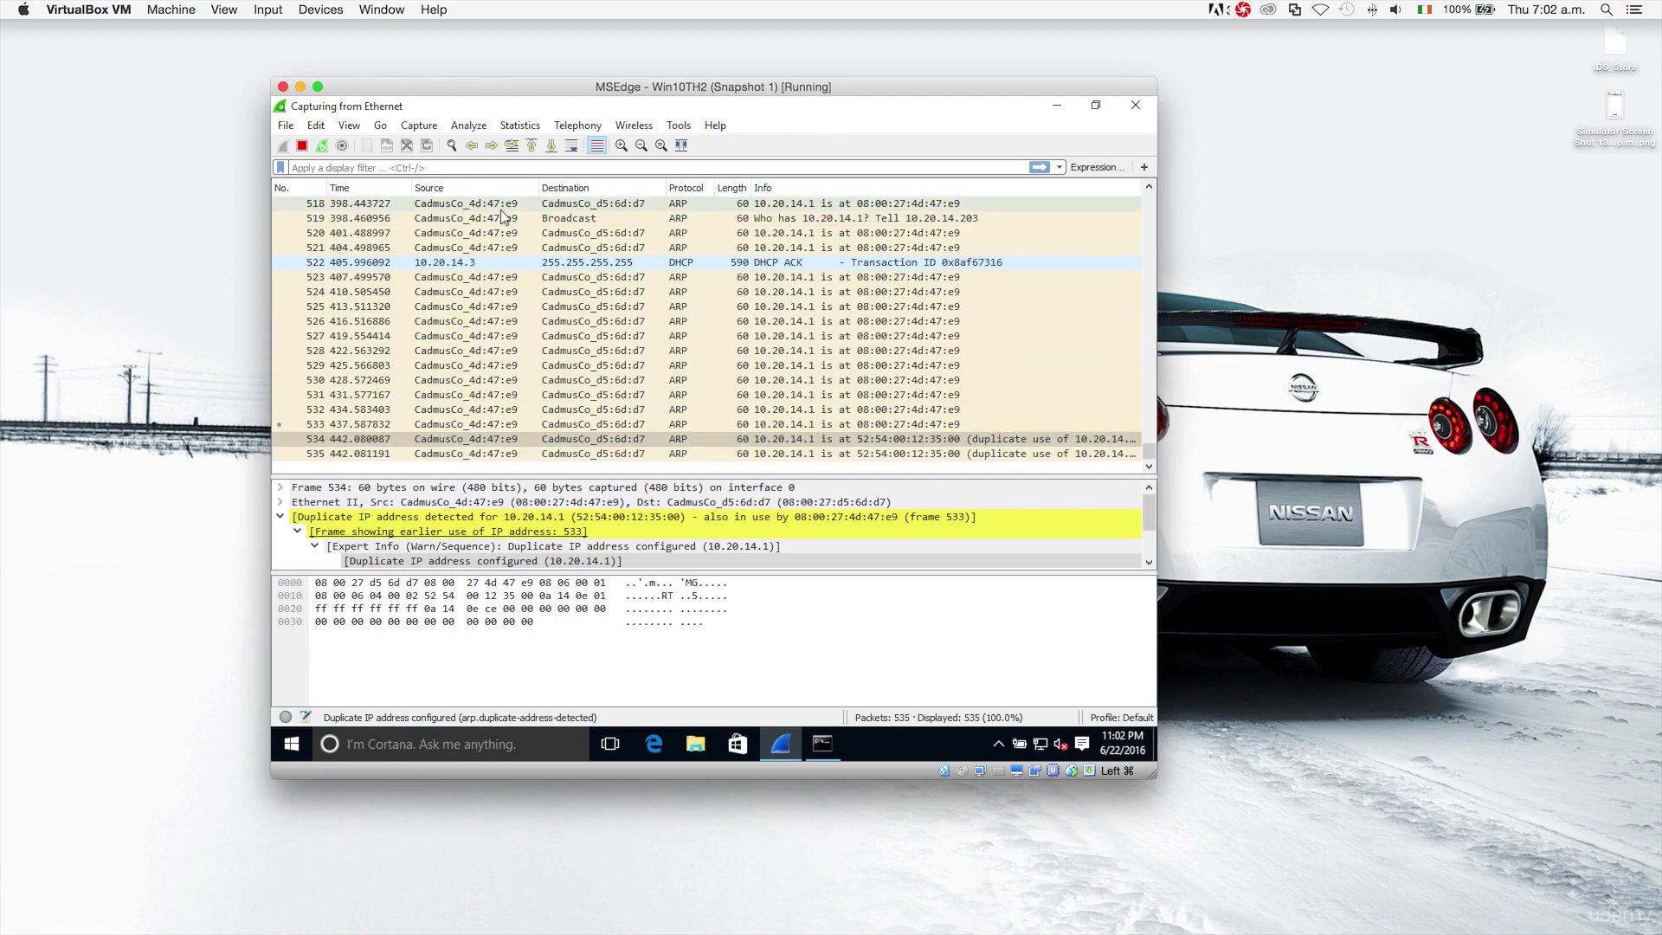
pyautogui.click(301, 146)
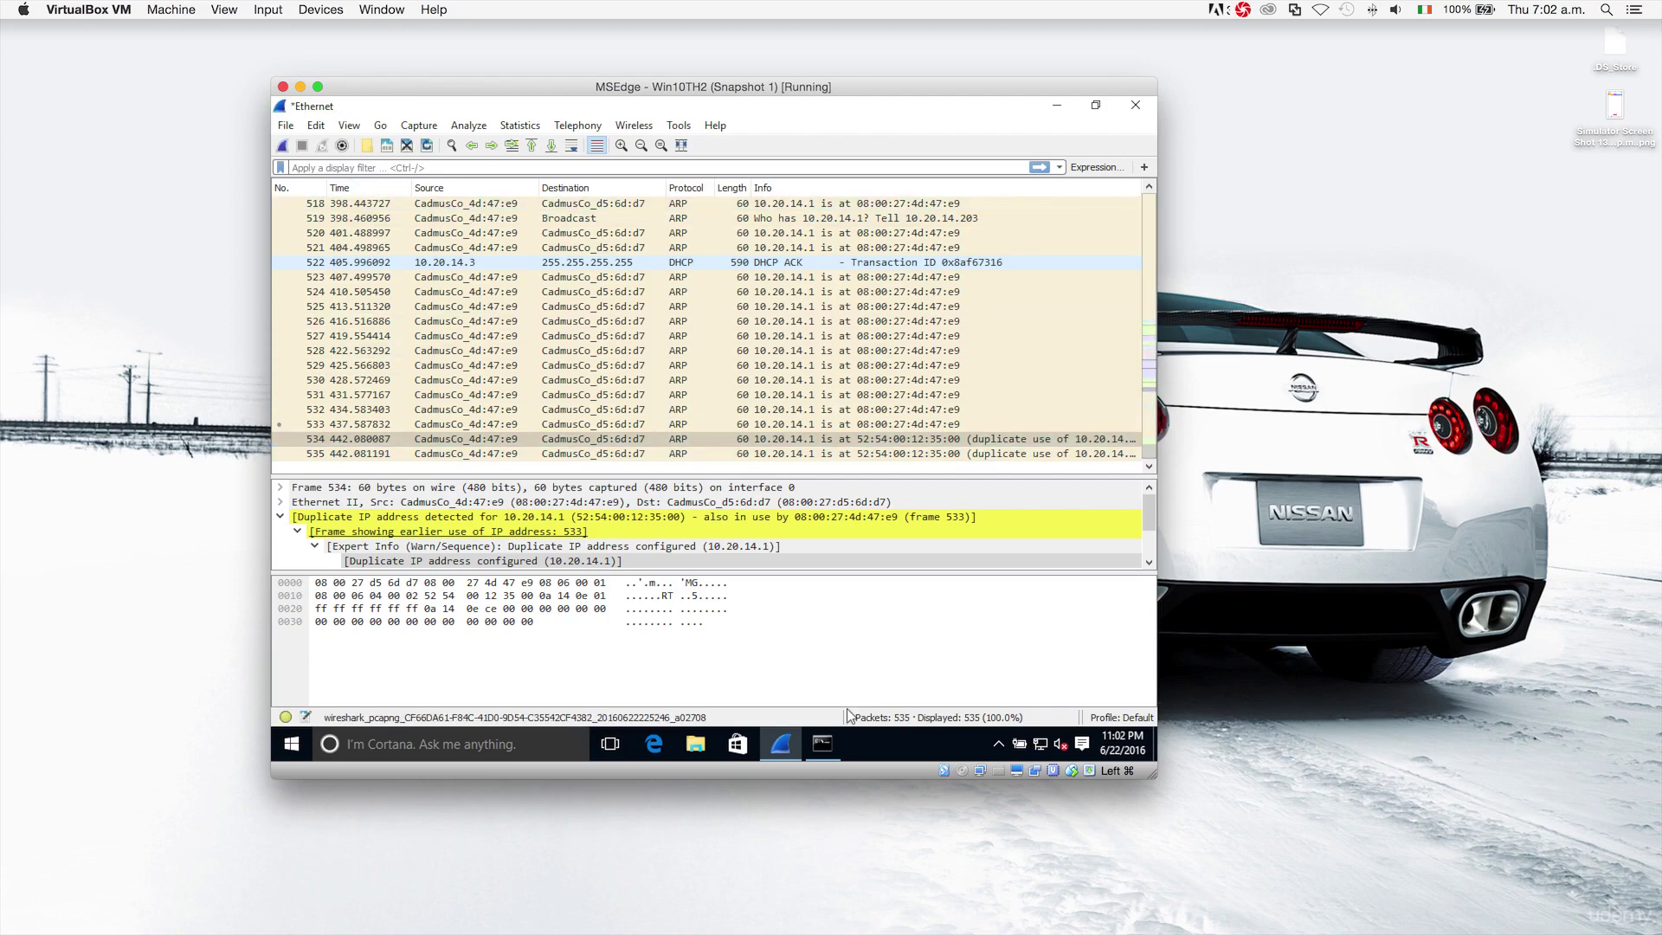
# Switch to the Windows Command Prompt, clear it and list the ARP table with arp -a.
pyautogui.moveTo(831, 755)
pyautogui.click(822, 747)
pyautogui.write('cls')
pyautogui.press('Return')
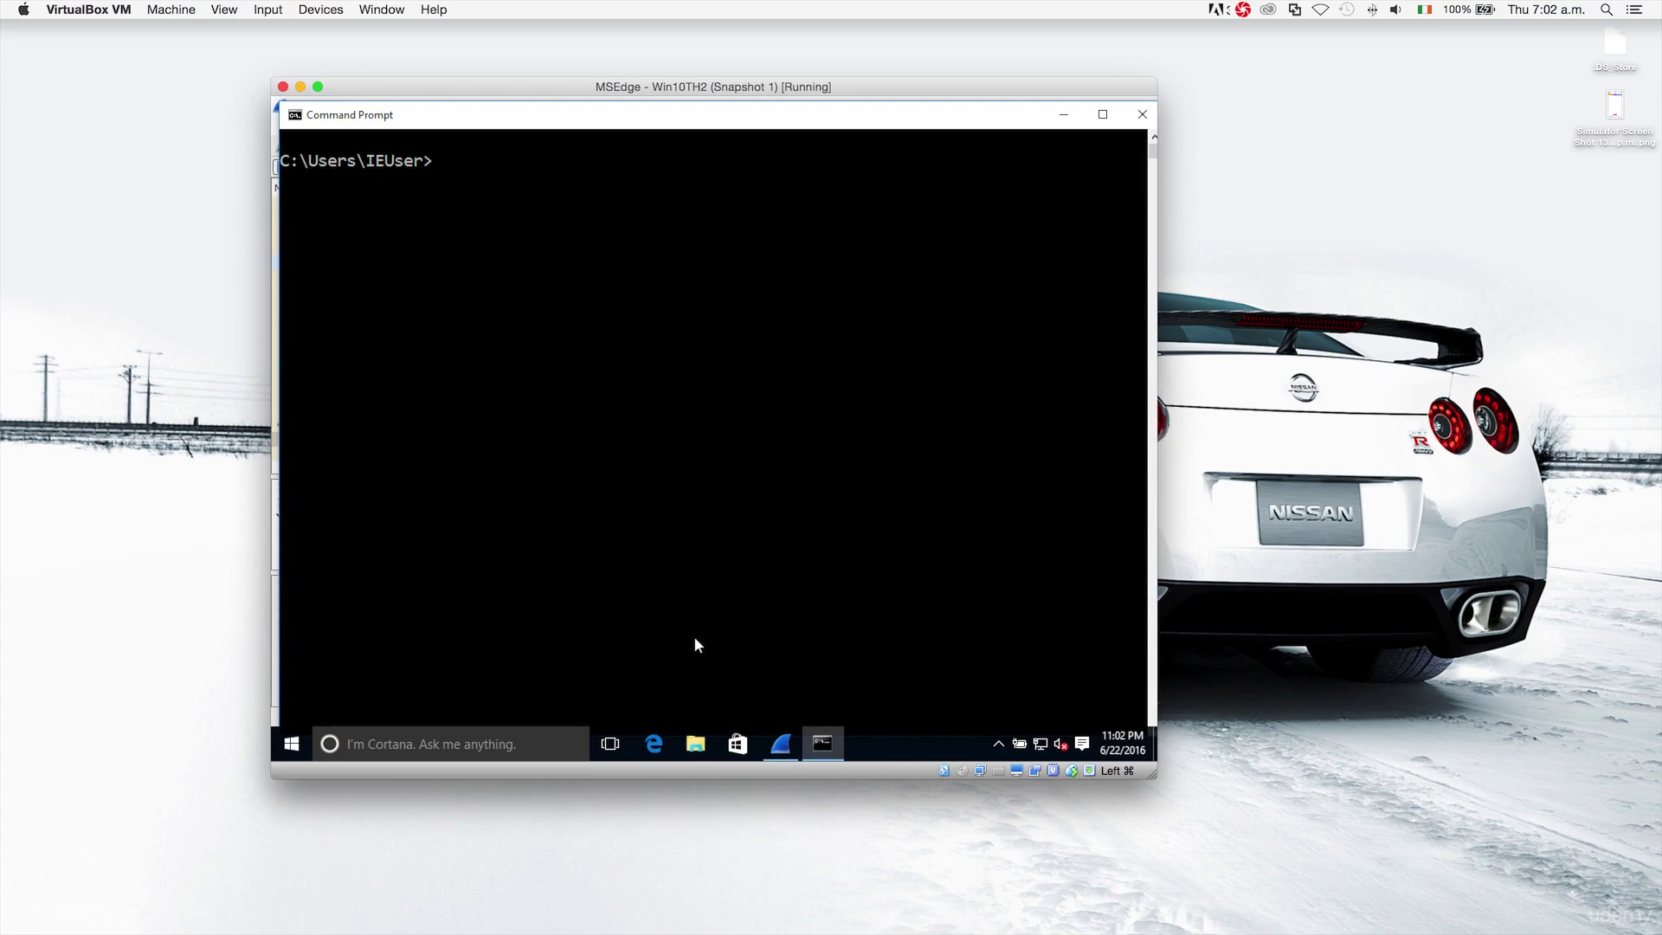
pyautogui.write('arp -a')
pyautogui.press('Return')
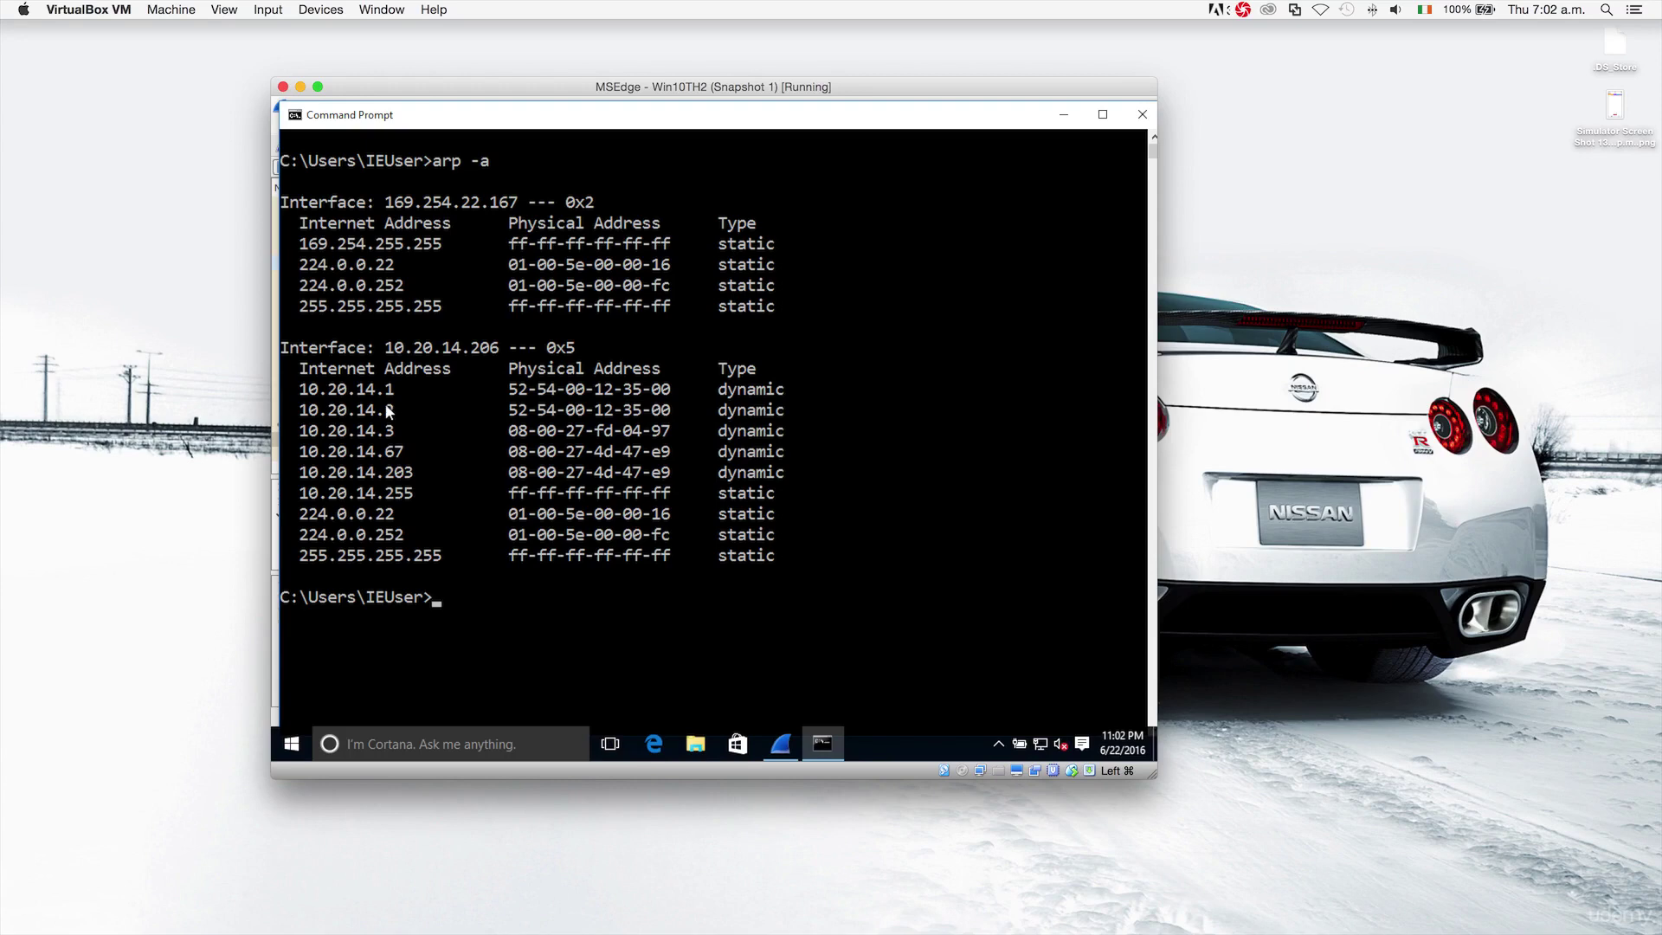
# Highlight the gateway's entry, the static entries and the dynamic entries in the 10.20.14.206 interface's ARP table to compare them.
pyautogui.click(304, 391)
pyautogui.moveTo(304, 391); pyautogui.dragTo(454, 390)
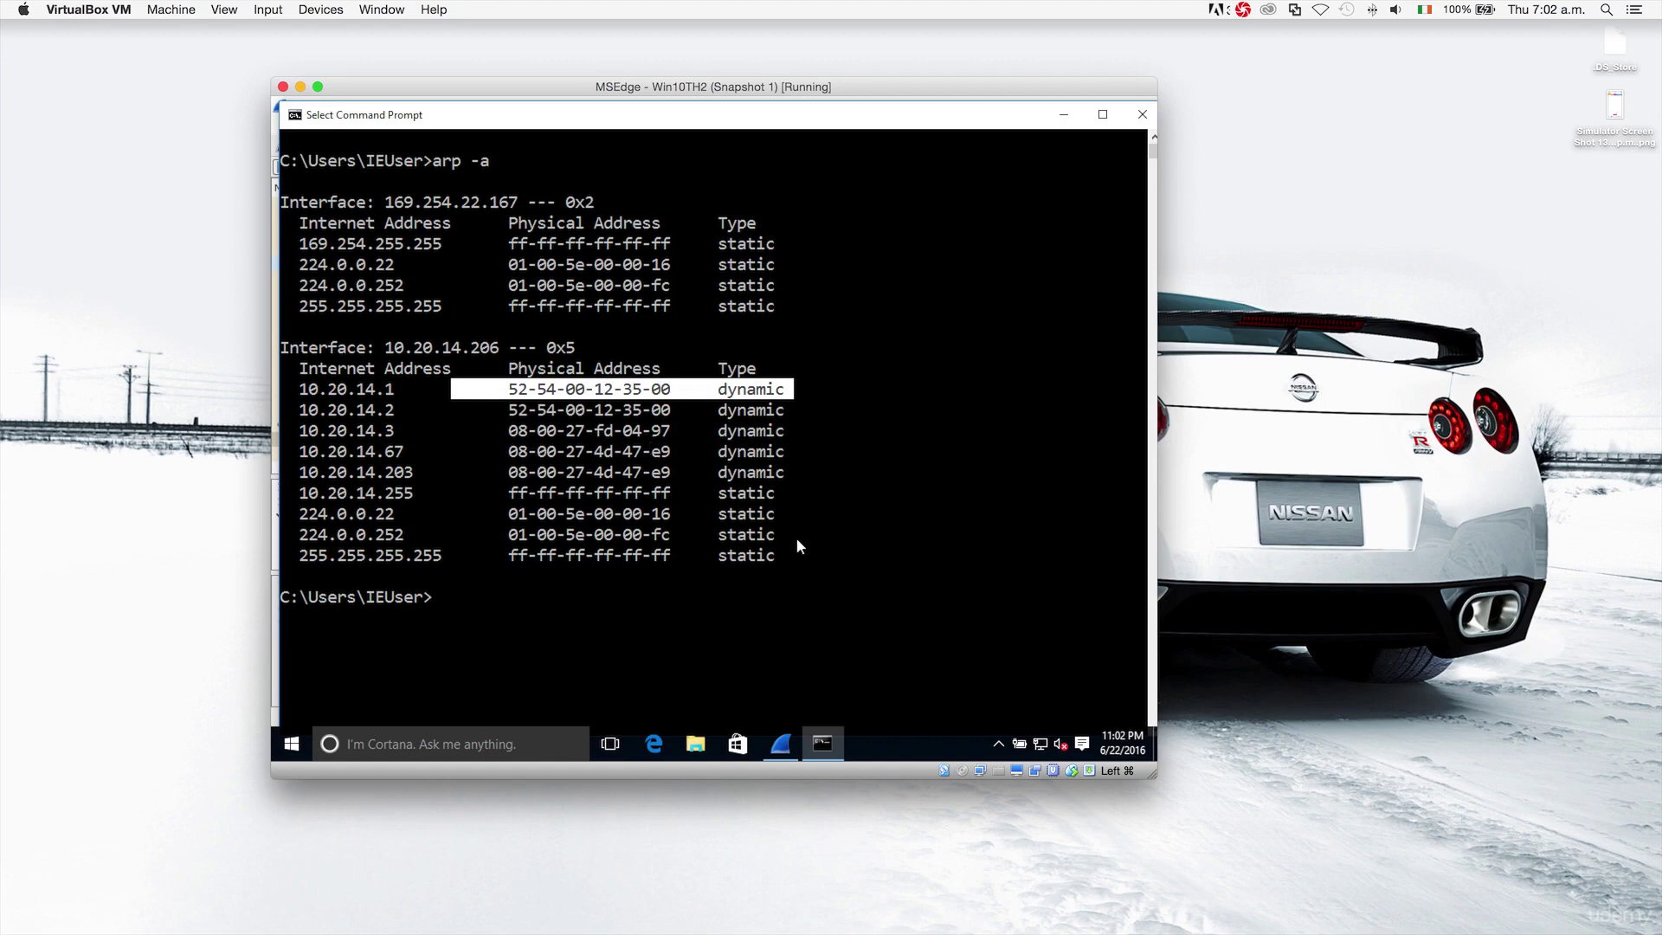
pyautogui.moveTo(786, 548); pyautogui.dragTo(275, 498)
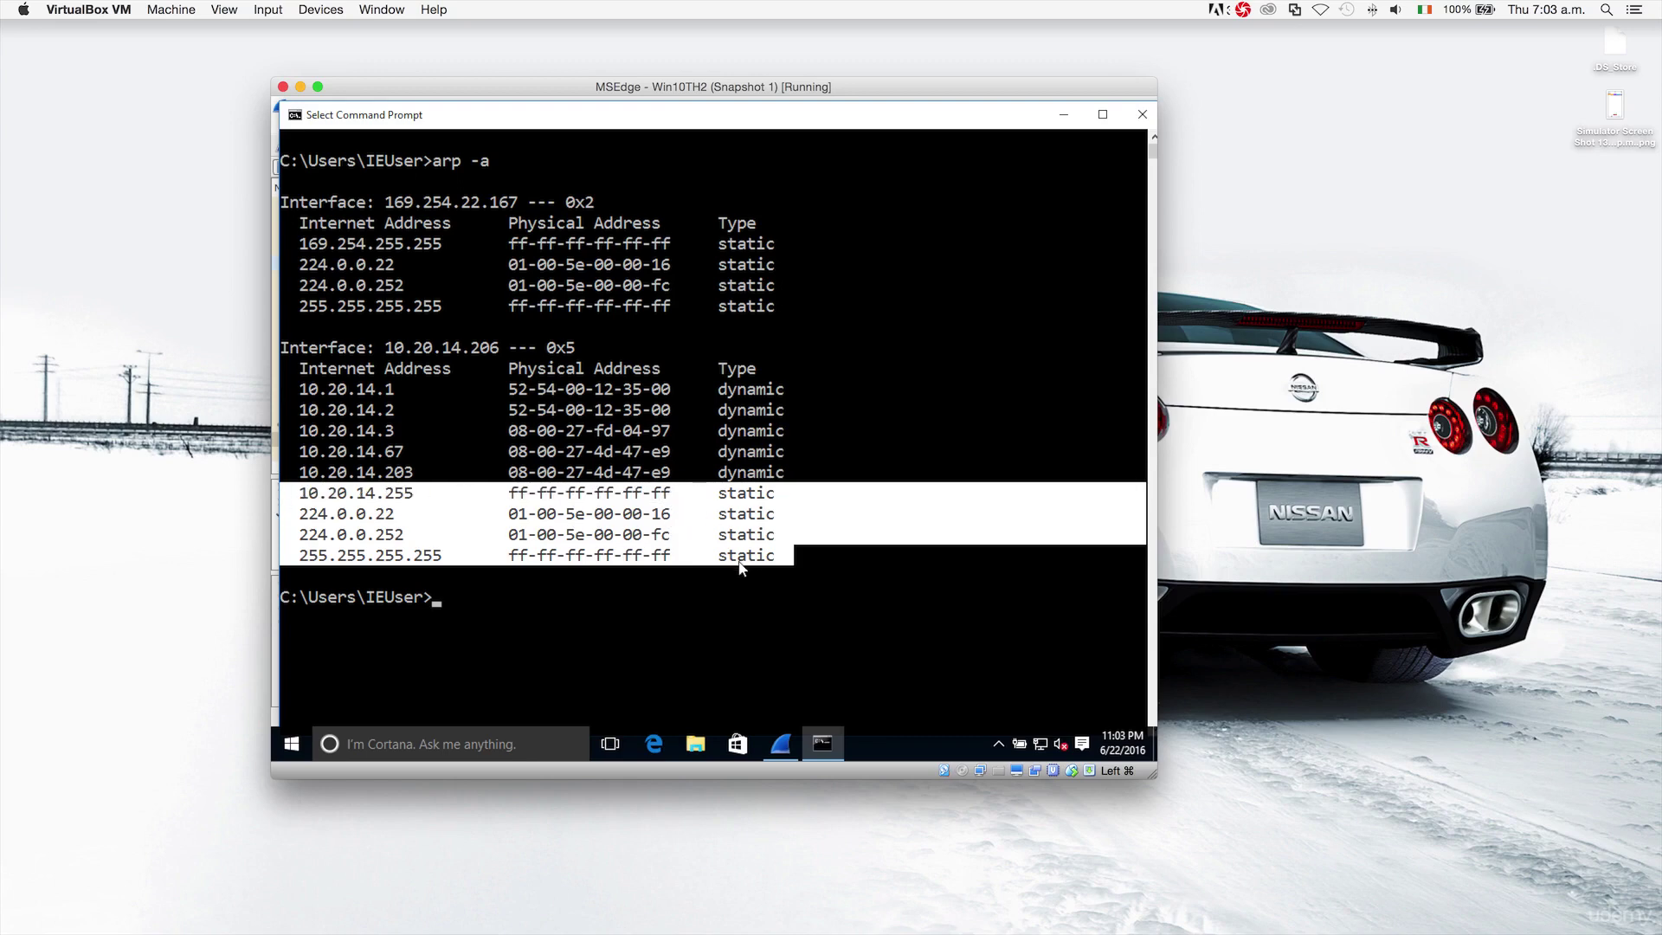
pyautogui.moveTo(291, 389); pyautogui.dragTo(784, 482)
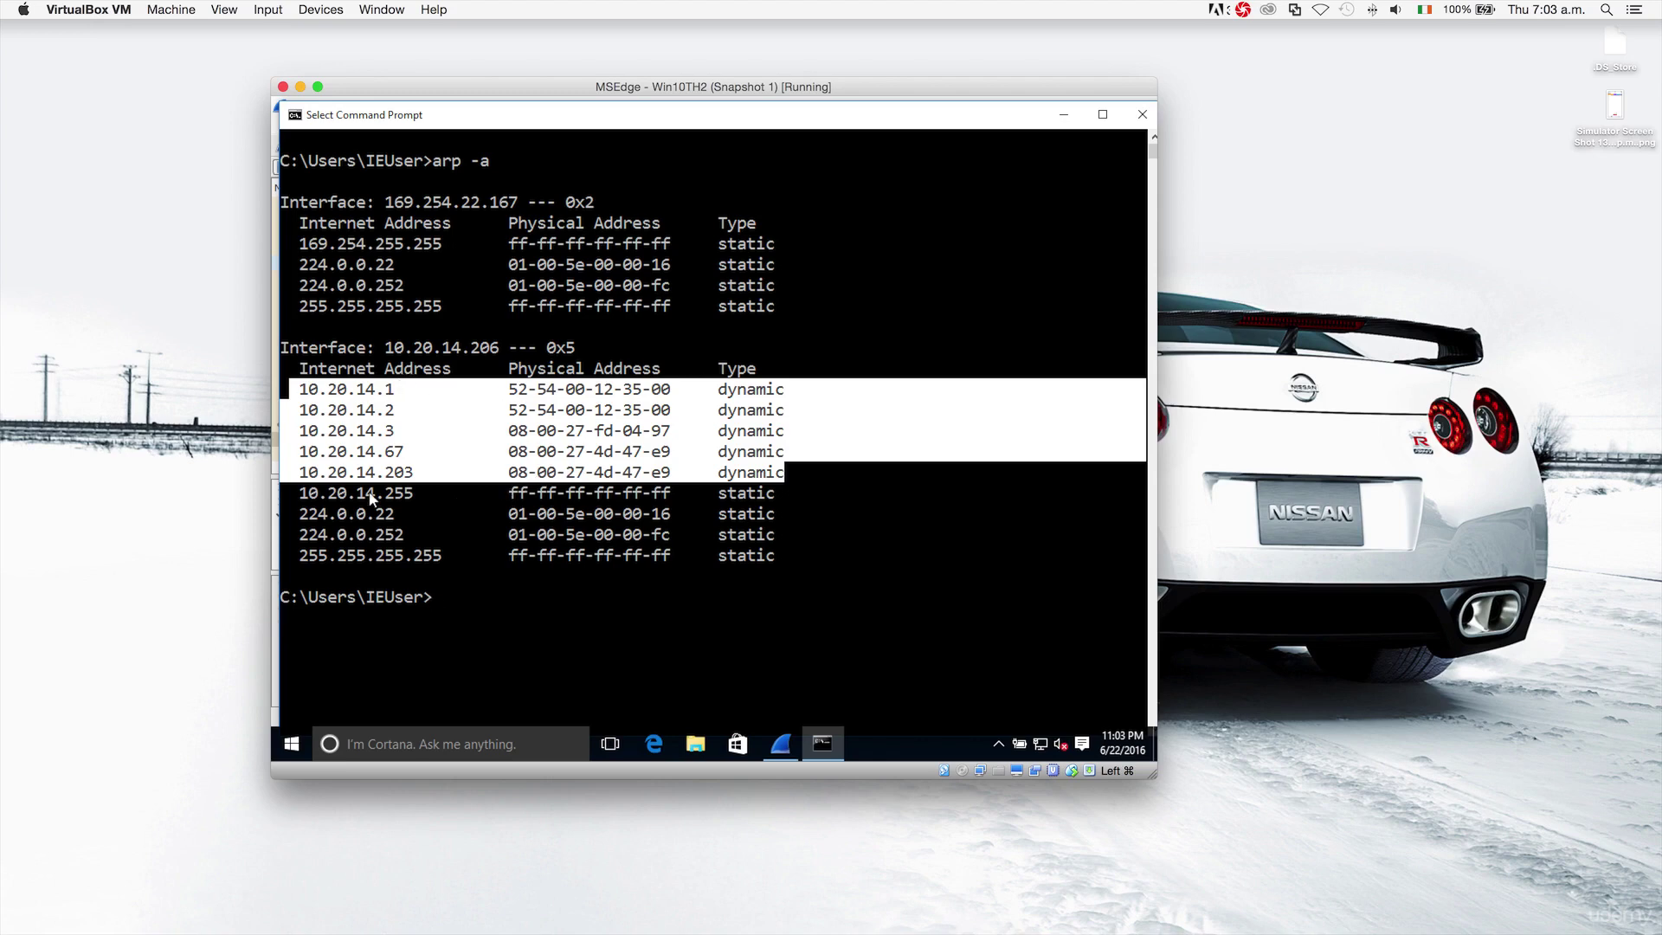
pyautogui.click(506, 541)
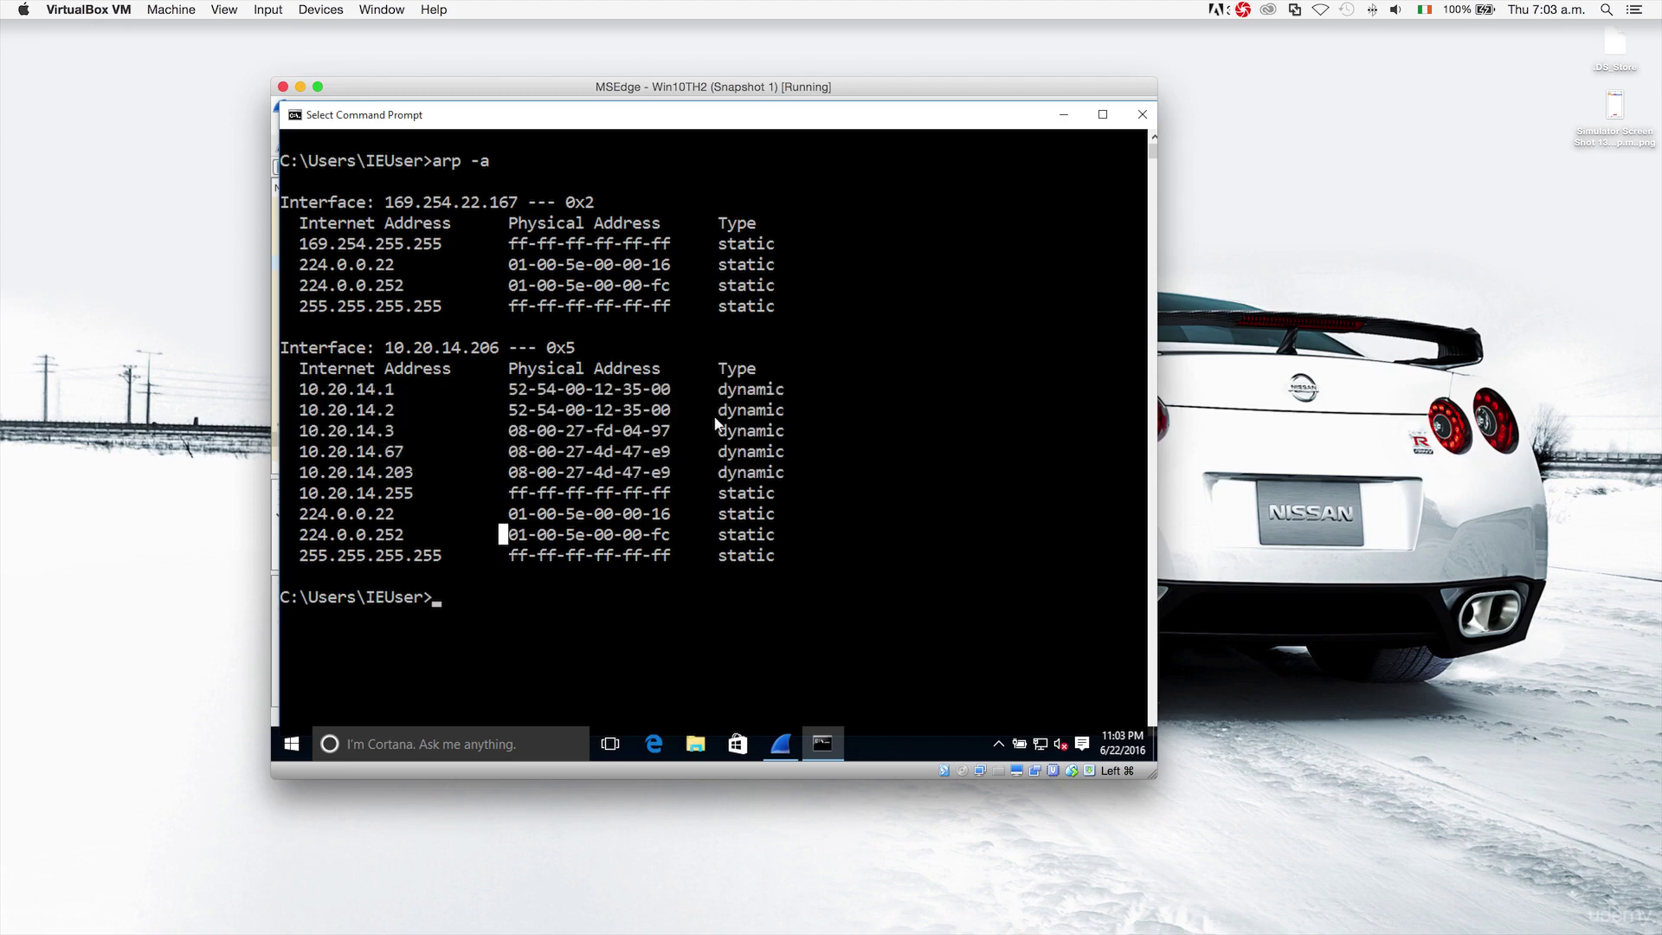
pyautogui.moveTo(781, 472); pyautogui.dragTo(285, 398)
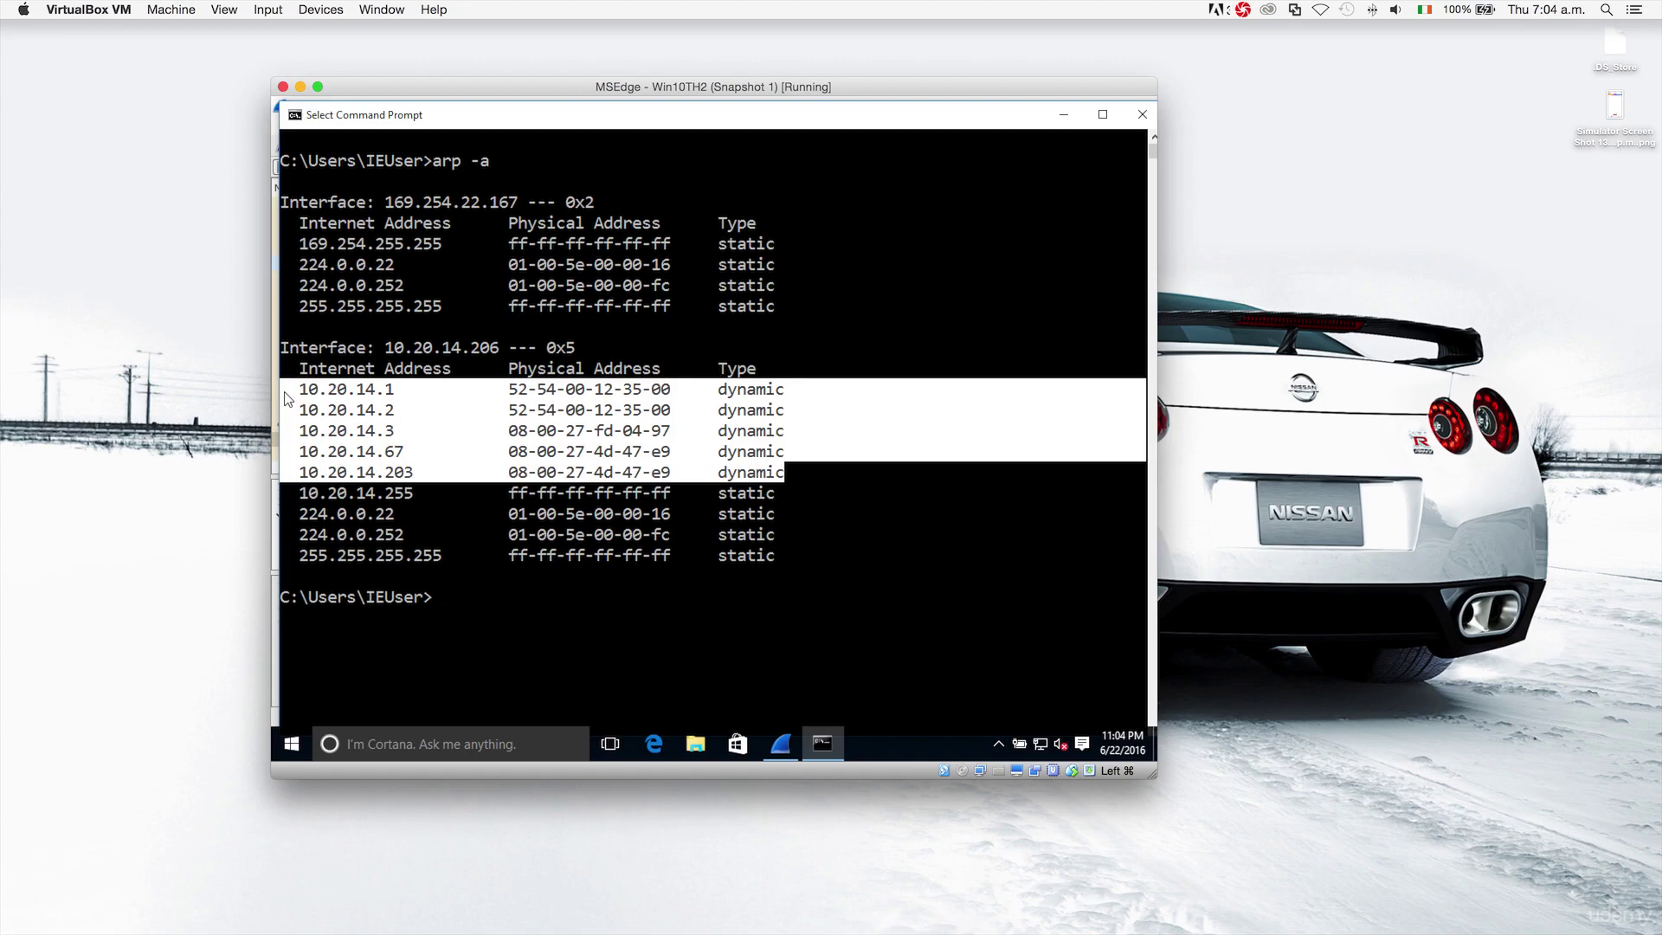